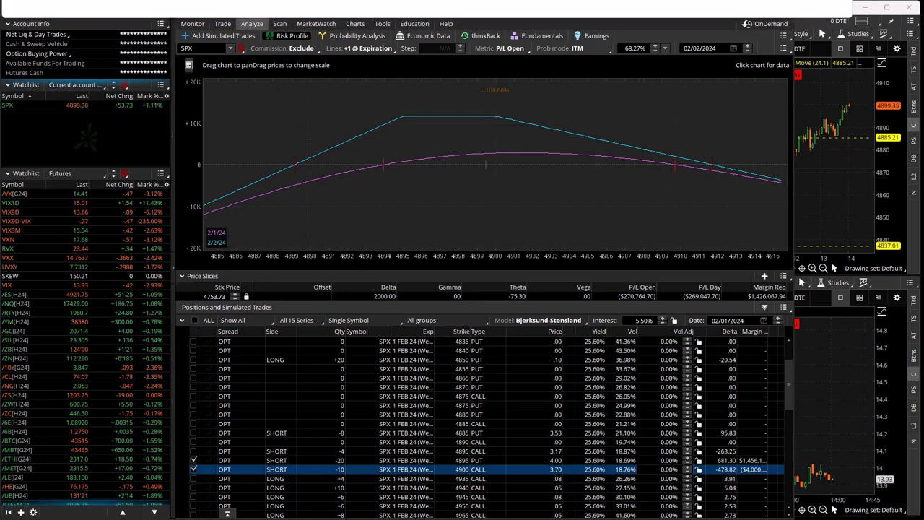
Switch to the Trade Steward page to check the current bot positions, and return to thinkorswim
{"action": "key", "text": "alt+Tab"}
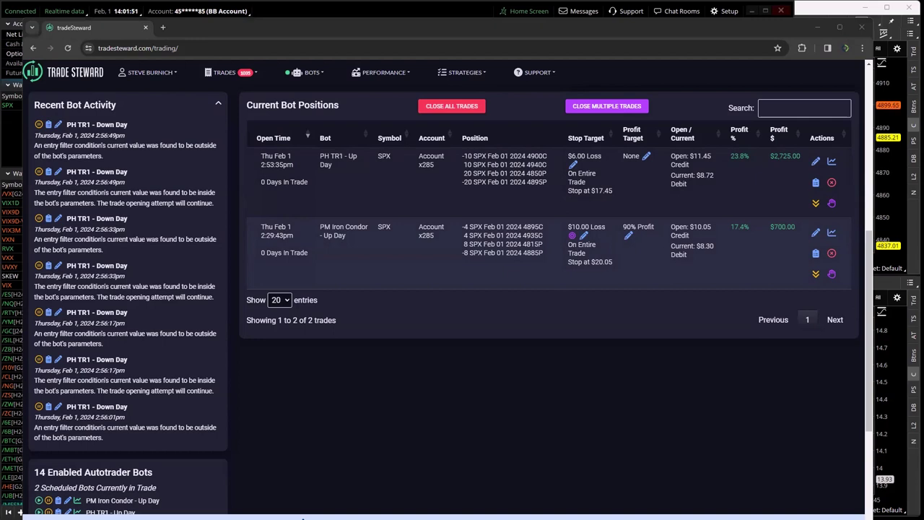
{"action": "left_click", "coordinate": [122, 17]}
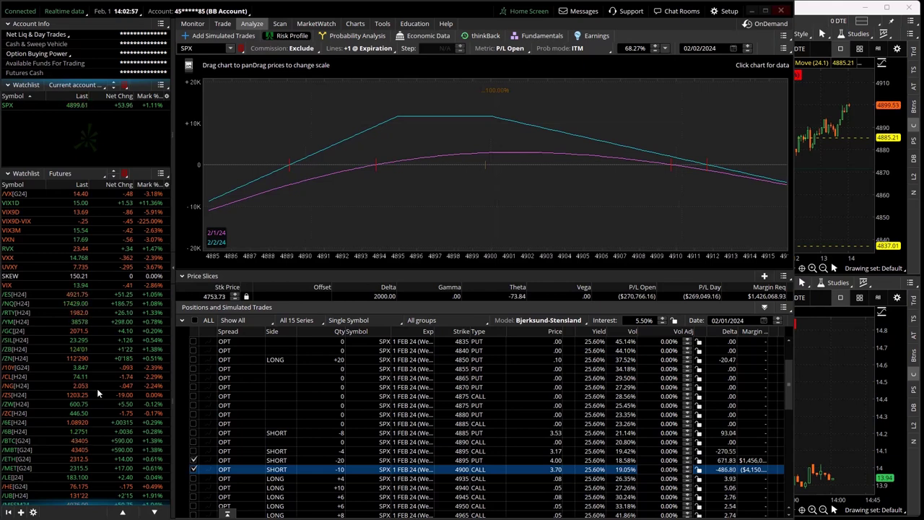
Plot only the short 4895 call and short 4885 put in the SPX risk profile, excluding the 4900 call and 4895 put
{"action": "left_click", "coordinate": [193, 470]}
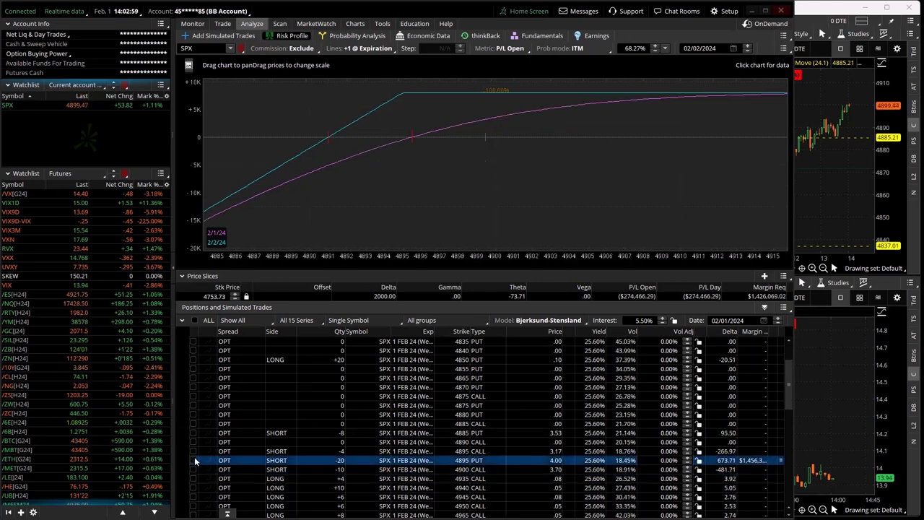
{"action": "left_click", "coordinate": [195, 460]}
{"action": "left_click", "coordinate": [192, 451]}
{"action": "left_click", "coordinate": [193, 433]}
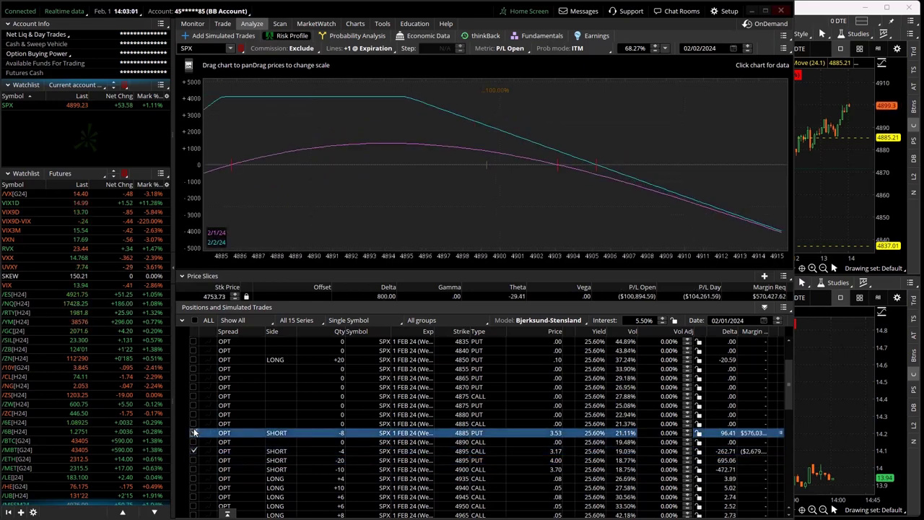
{"action": "left_click", "coordinate": [193, 432]}
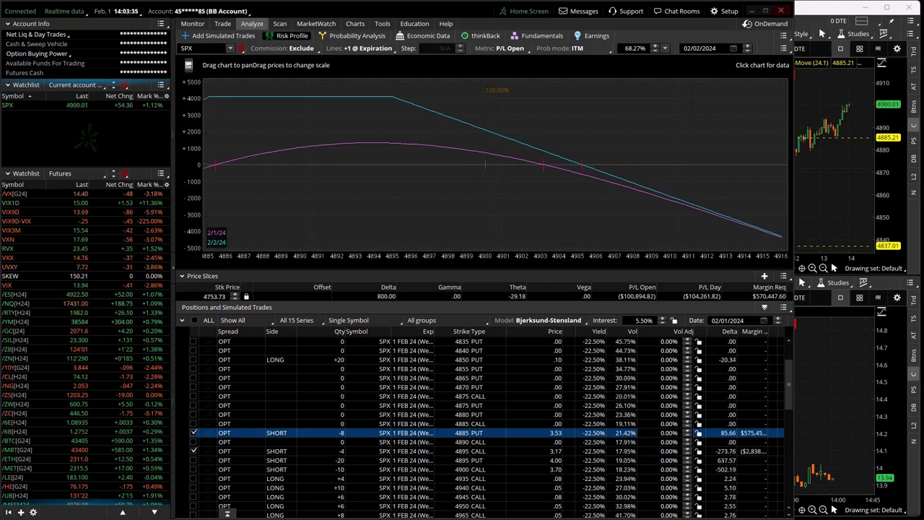
Switch the SPX risk profile back to the short 4895 put and short 4900 call only
{"action": "left_click", "coordinate": [194, 433]}
{"action": "left_click", "coordinate": [192, 450]}
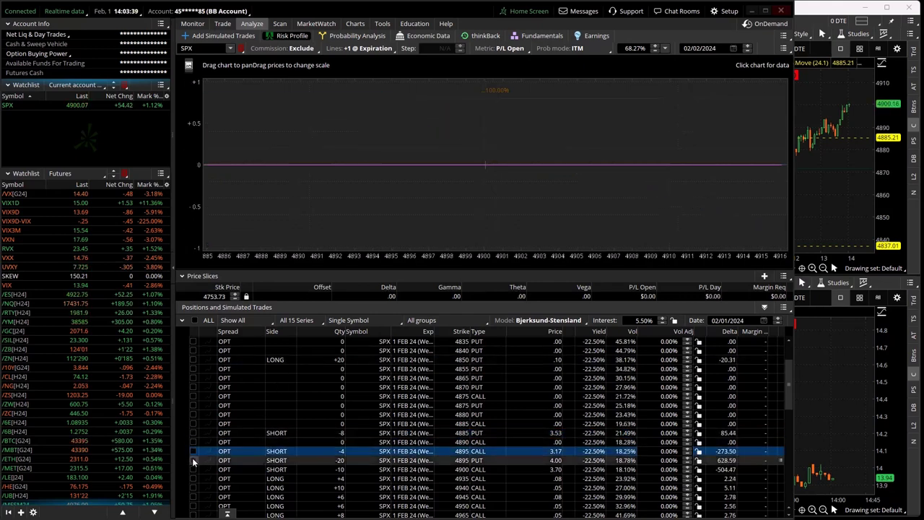
{"action": "left_click", "coordinate": [192, 460]}
{"action": "left_click", "coordinate": [192, 468]}
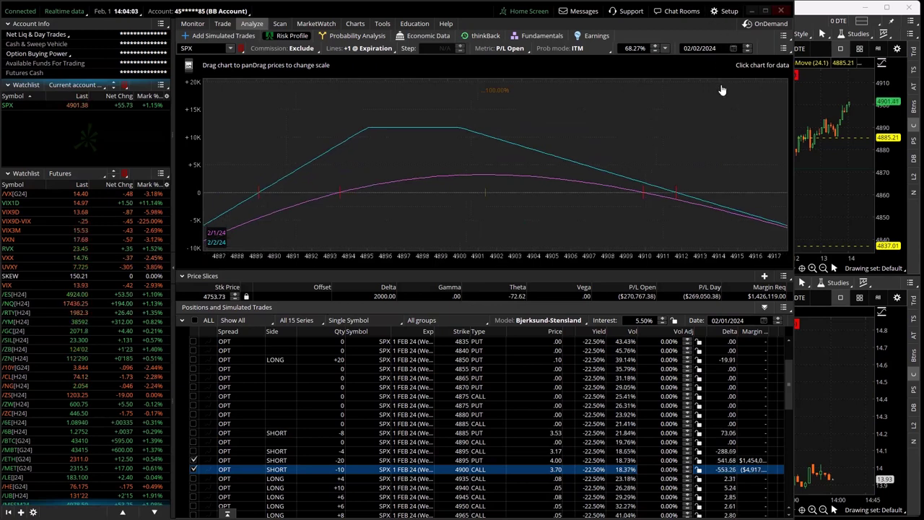
Bring the SPX and VIX charts window forward and stretch the SPX time axis to examine the current day's 5-minute candles
{"action": "left_click", "coordinate": [808, 15]}
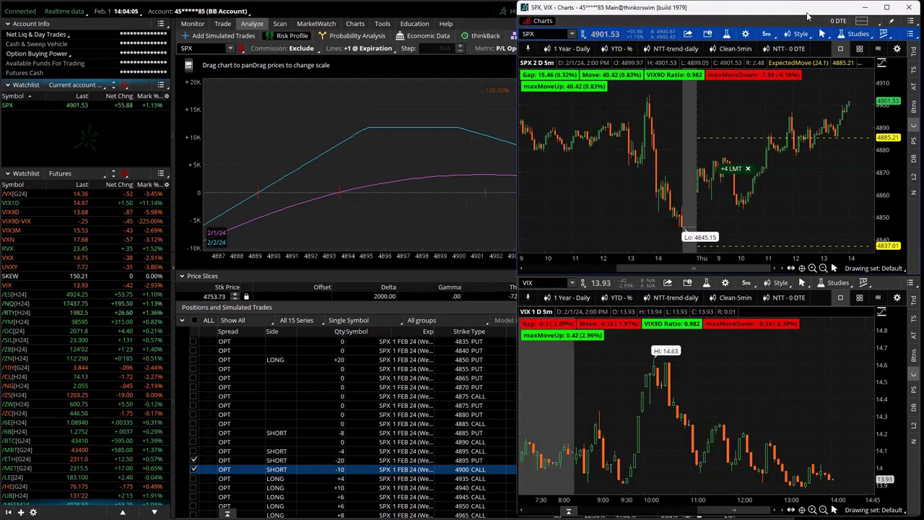
{"action": "double_click", "coordinate": [751, 106]}
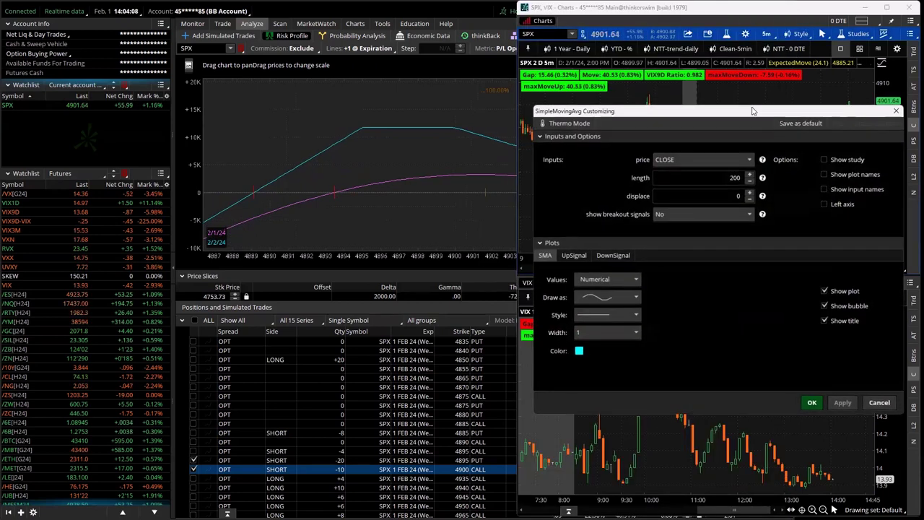
{"action": "left_click", "coordinate": [898, 110]}
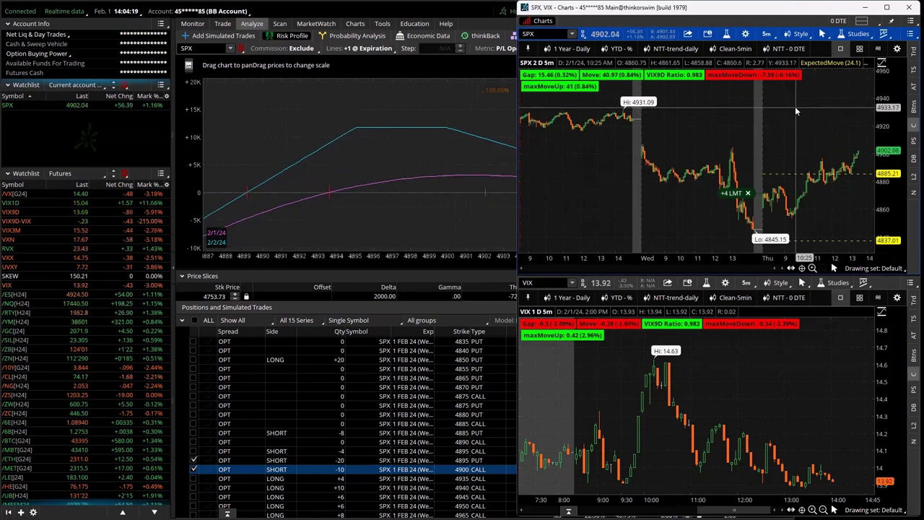
{"action": "left_click_drag", "start_coordinate": [795, 106], "coordinate": [869, 105]}
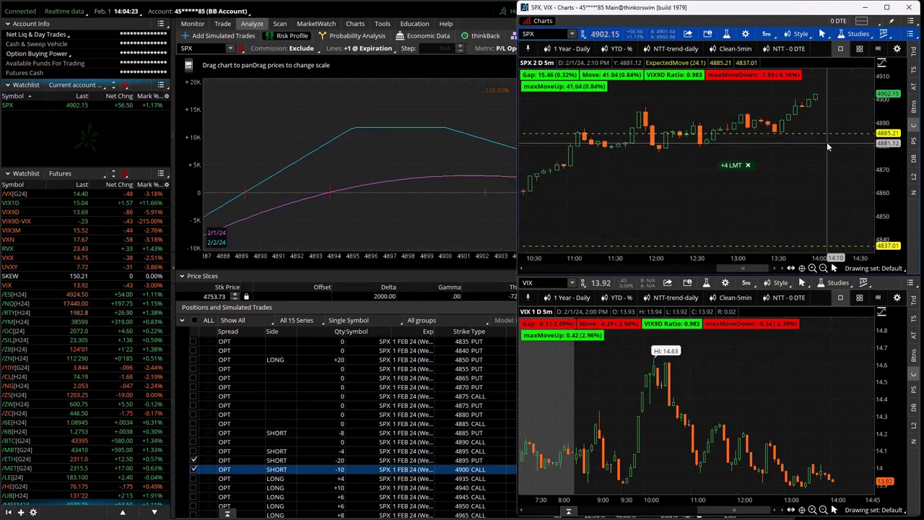
{"action": "scroll", "coordinate": [826, 142], "scroll_direction": "down", "scroll_amount": 5}
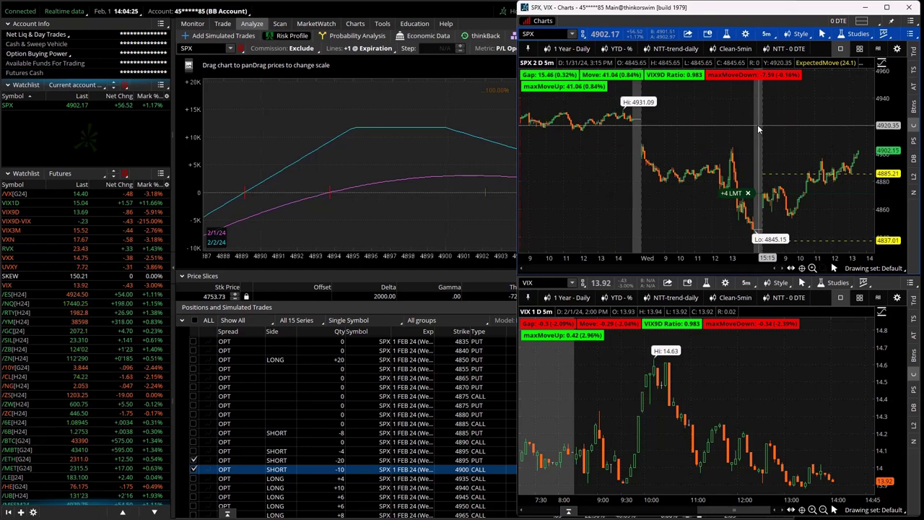
{"action": "left_click_drag", "start_coordinate": [757, 124], "coordinate": [872, 132]}
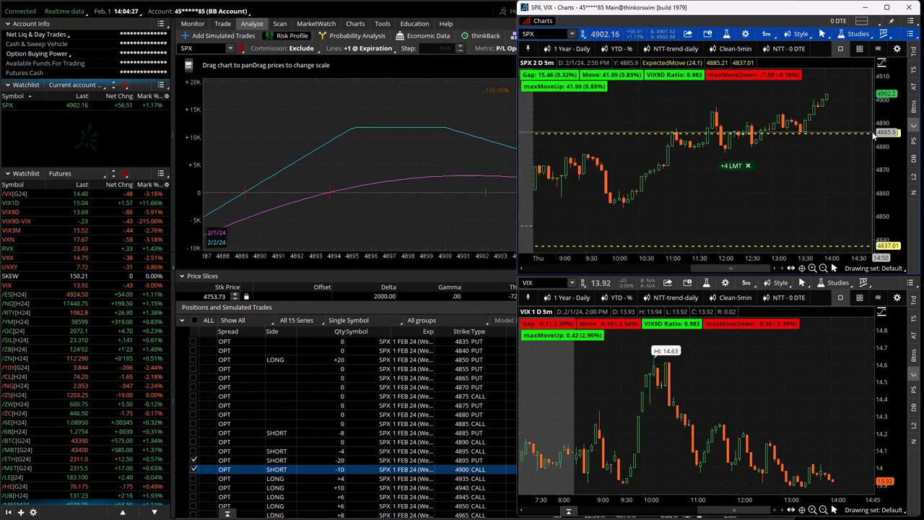
Compare the SPX risk profile with the SPX and VIX charts window, ending on the risk profile
{"action": "left_click", "coordinate": [394, 11]}
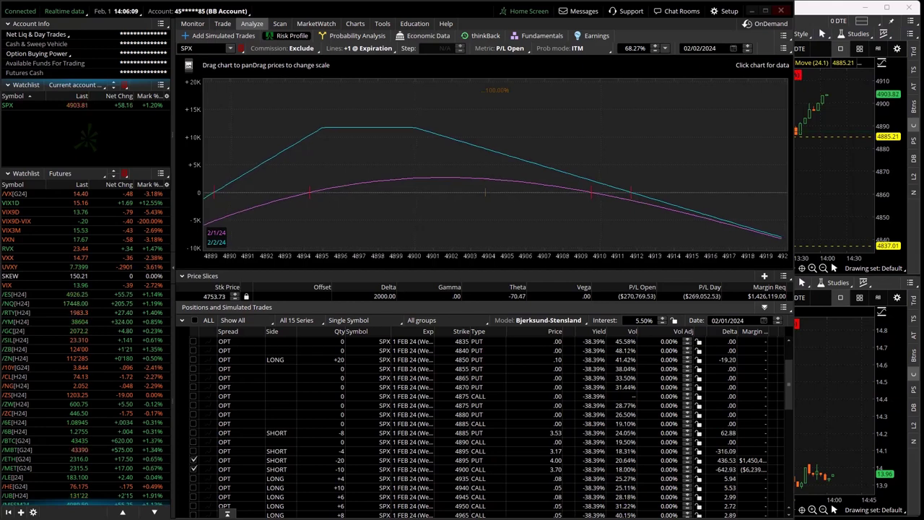
{"action": "left_click", "coordinate": [810, 11]}
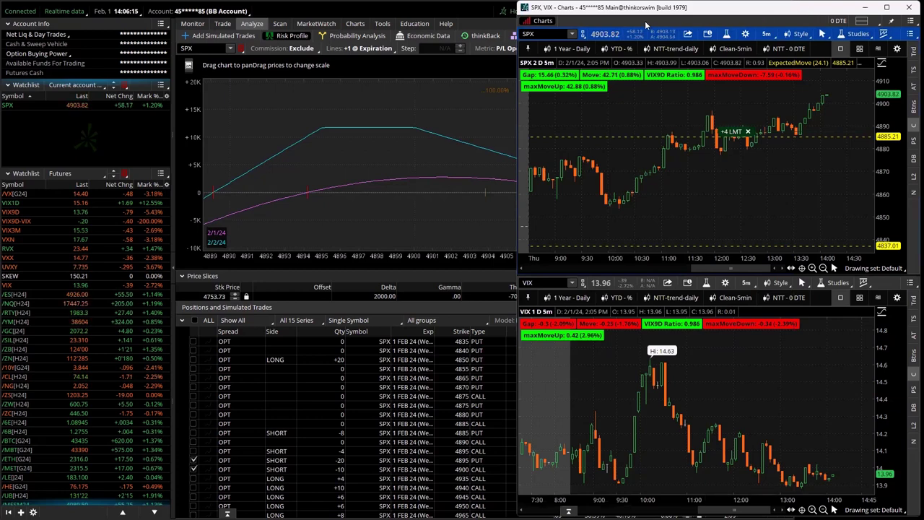
{"action": "left_click", "coordinate": [455, 13]}
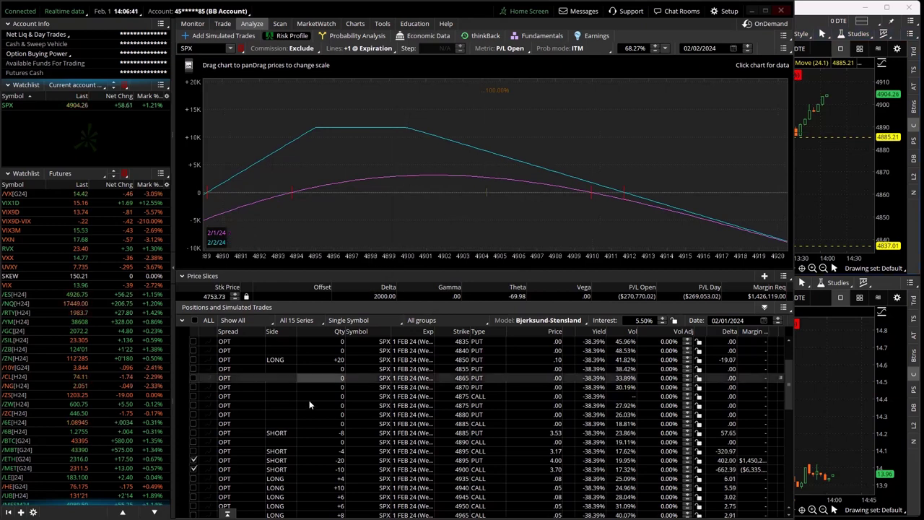
Plot the short 4895 call and short 4885 put instead of the power-hour legs, and shift the risk graph's price range lower
{"action": "left_click", "coordinate": [193, 469]}
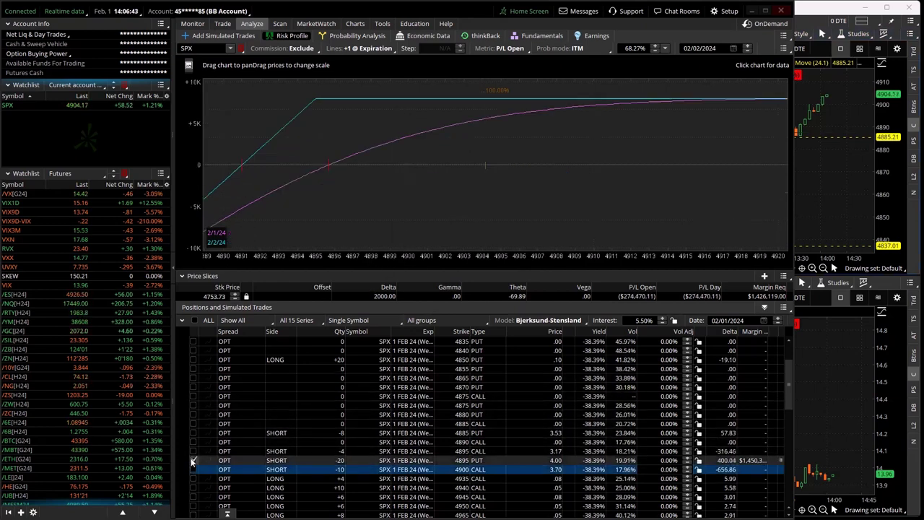
{"action": "left_click", "coordinate": [193, 460]}
{"action": "left_click", "coordinate": [193, 450]}
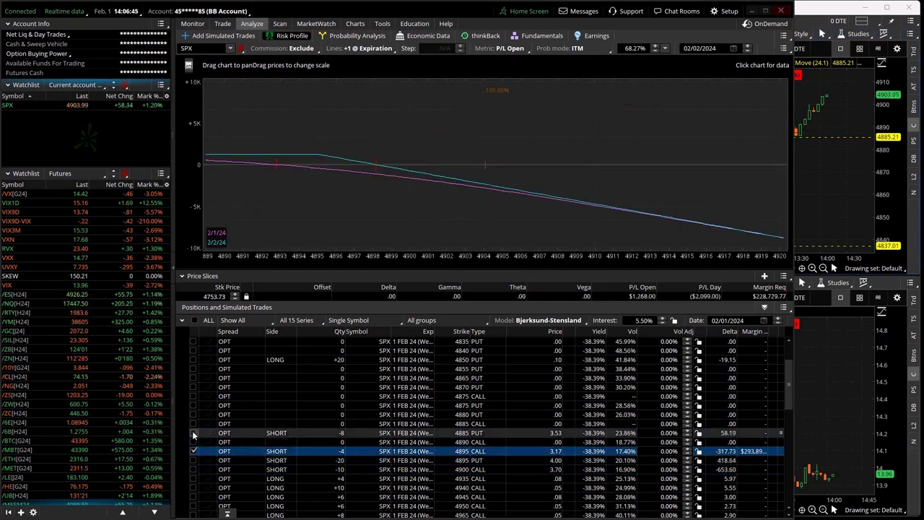
{"action": "left_click", "coordinate": [193, 433]}
{"action": "left_click_drag", "start_coordinate": [448, 269], "coordinate": [569, 226]}
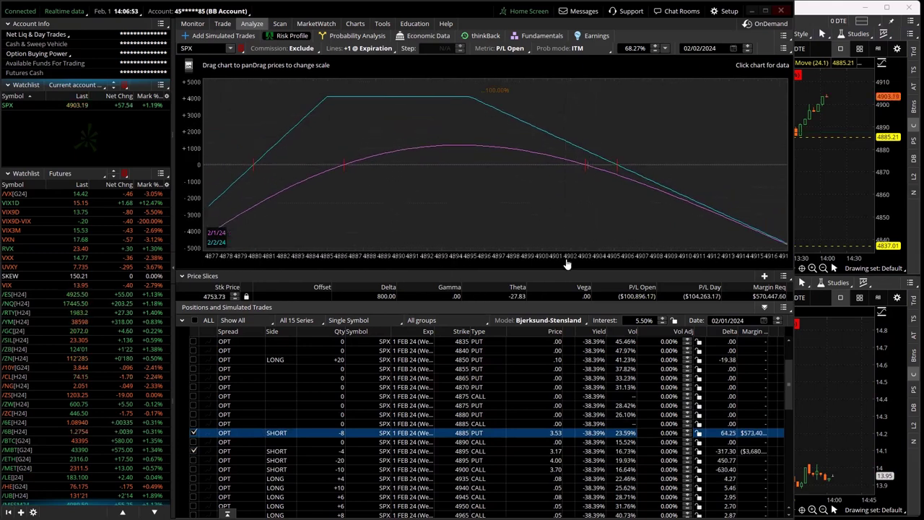
{"action": "left_click_drag", "start_coordinate": [567, 260], "coordinate": [622, 261]}
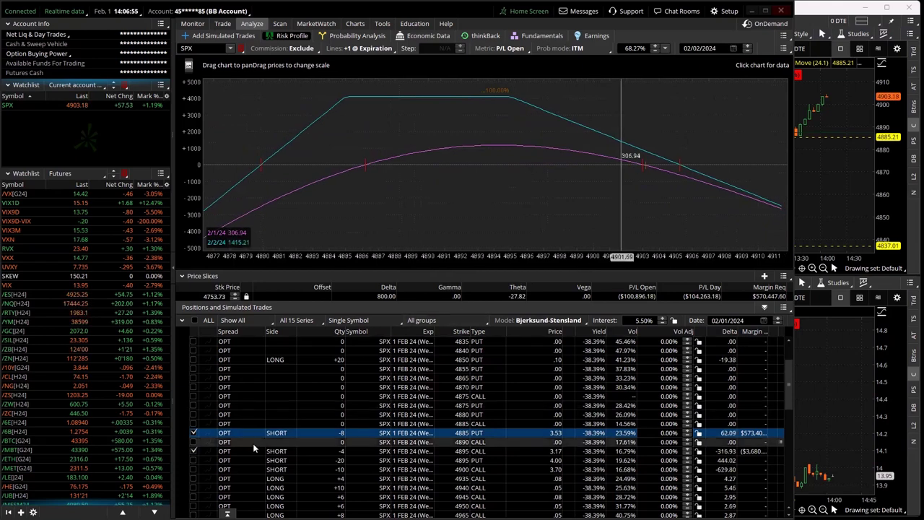
Replace the iron condor legs in the risk profile with the short 4895 put and short 4900 call
{"action": "left_click", "coordinate": [193, 432]}
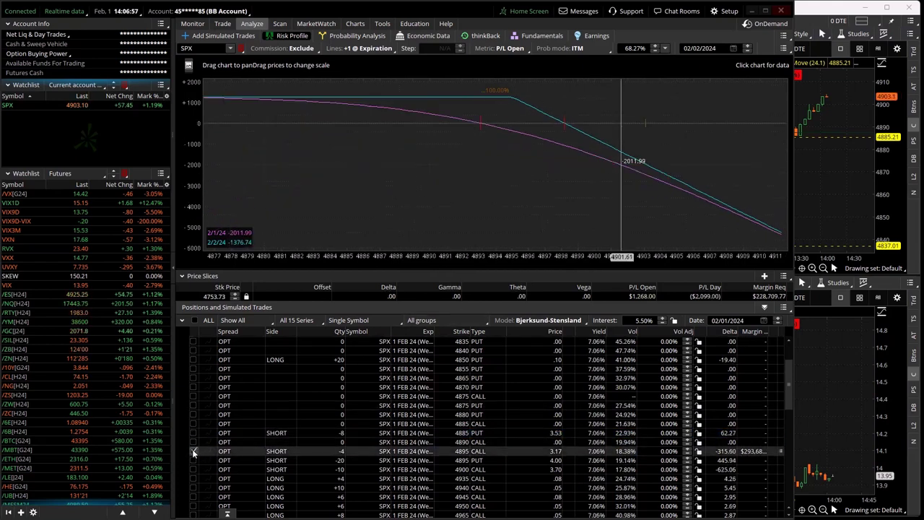
{"action": "left_click", "coordinate": [193, 451]}
{"action": "left_click", "coordinate": [193, 460]}
{"action": "left_click", "coordinate": [192, 469]}
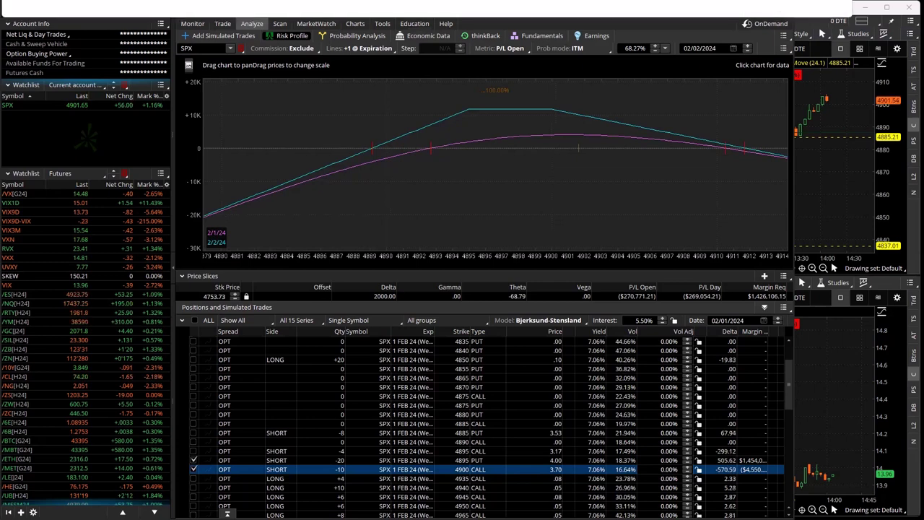
Review the current bot positions in Trade Steward, narrowing and moving its browser window, and return to thinkorswim
{"action": "key", "text": "alt+Tab"}
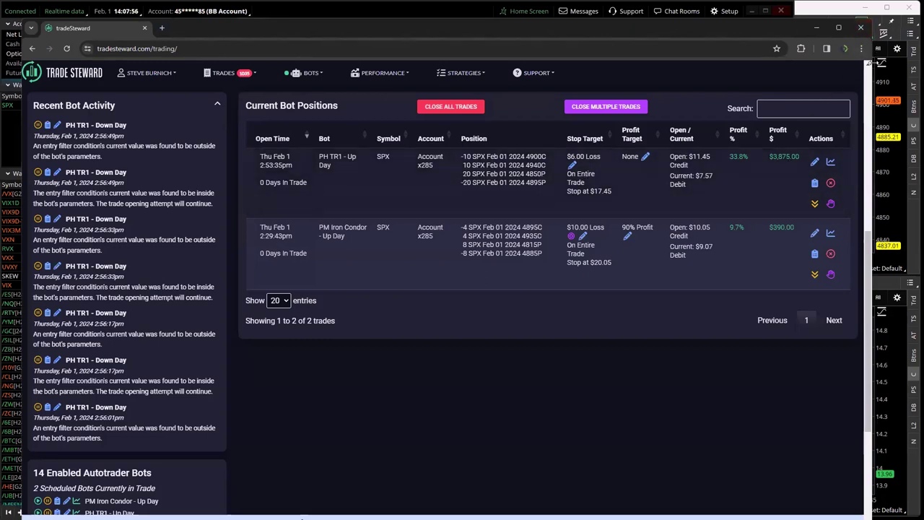
{"action": "left_click_drag", "start_coordinate": [872, 63], "coordinate": [799, 63]}
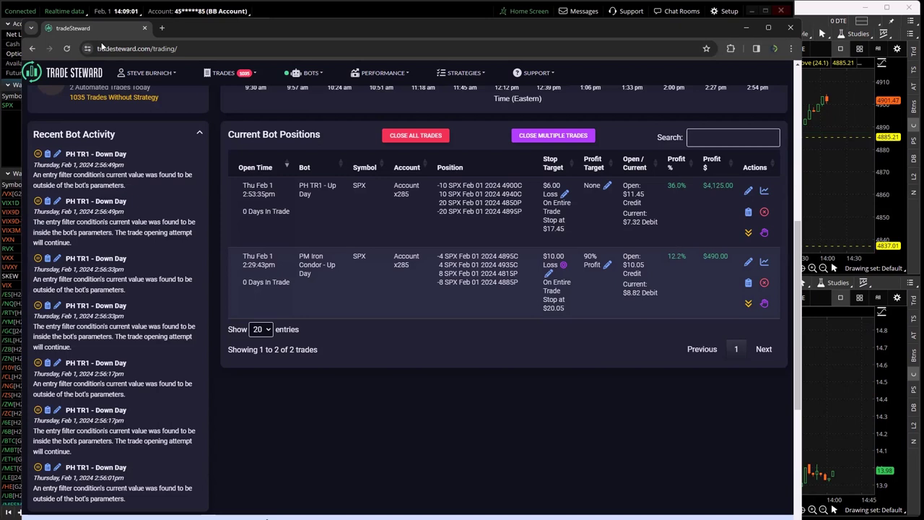
{"action": "left_click_drag", "start_coordinate": [101, 32], "coordinate": [110, 33]}
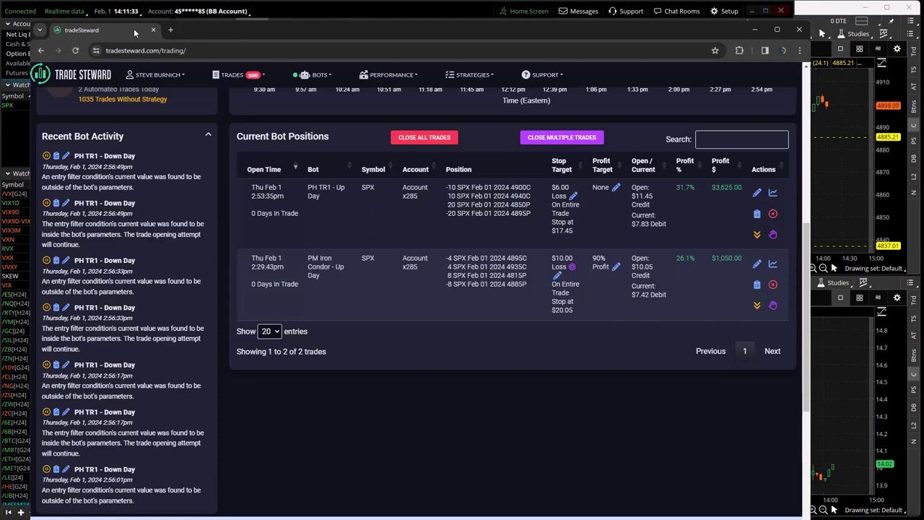
{"action": "left_click_drag", "start_coordinate": [136, 30], "coordinate": [133, 6]}
{"action": "key", "text": "alt+Tab"}
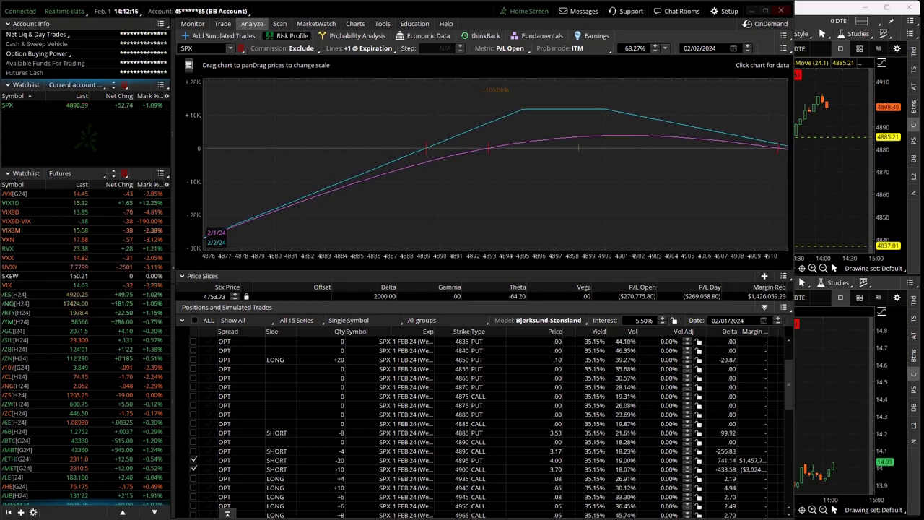
Switch to Discord, view the trade-plans channel, and locate the "New Member - 0 DTE Checklist" post in the dte-course channel
{"action": "key", "text": "alt+Tab"}
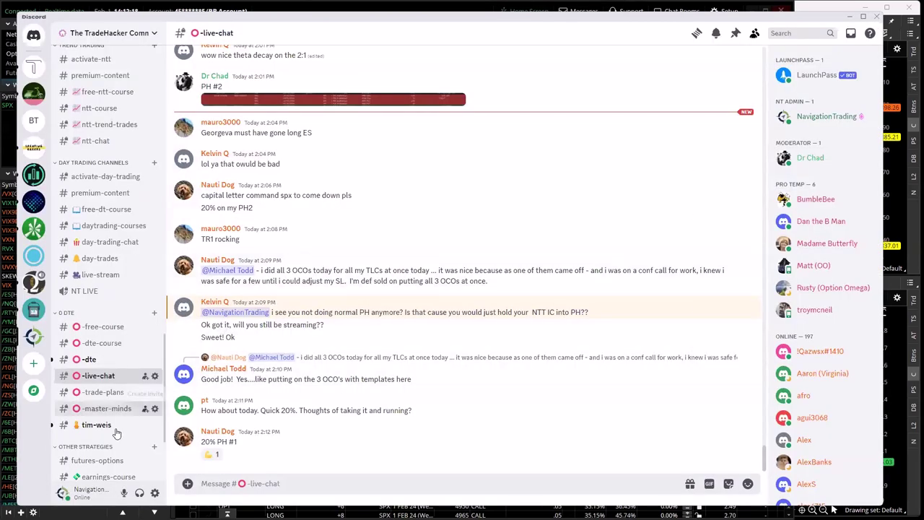
{"action": "left_click", "coordinate": [109, 393]}
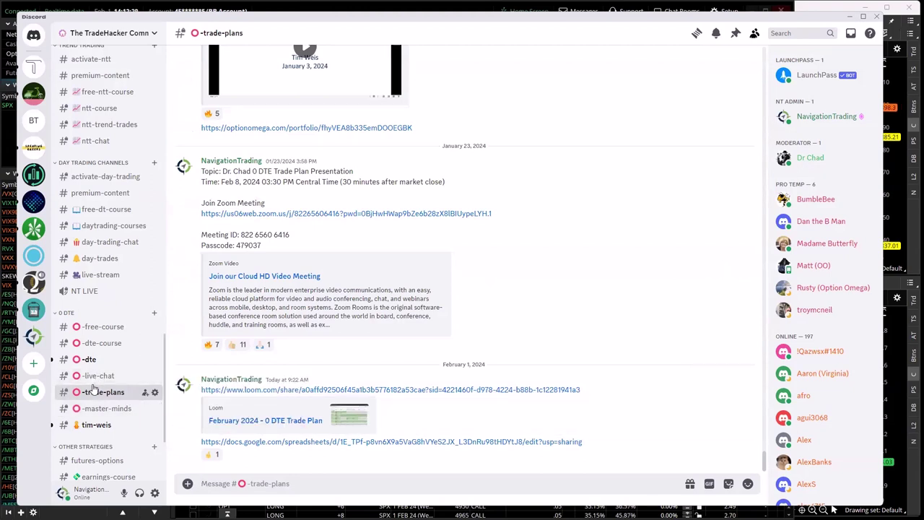
{"action": "left_click", "coordinate": [97, 344]}
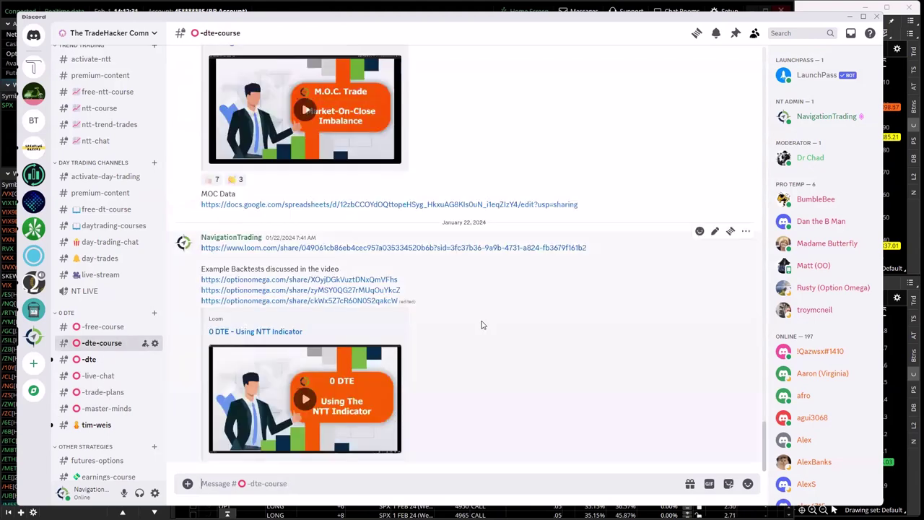
{"action": "scroll", "coordinate": [481, 324], "scroll_direction": "up", "scroll_amount": 2}
{"action": "scroll", "coordinate": [457, 347], "scroll_direction": "up", "scroll_amount": 12}
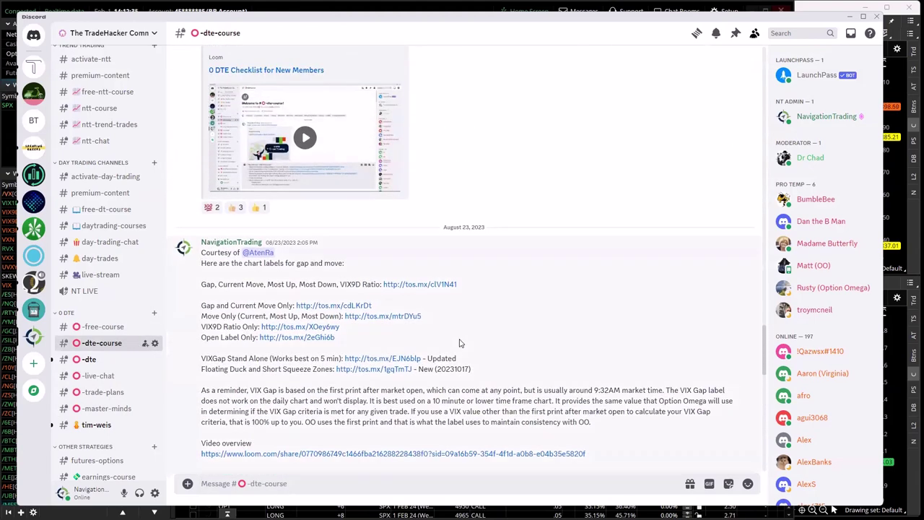
{"action": "scroll", "coordinate": [460, 340], "scroll_direction": "up", "scroll_amount": 3}
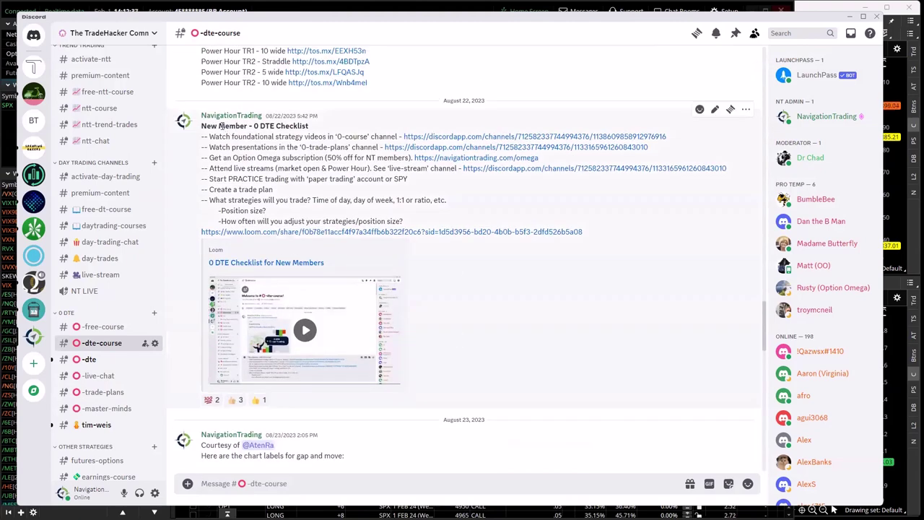
{"action": "left_click_drag", "start_coordinate": [309, 127], "coordinate": [204, 126]}
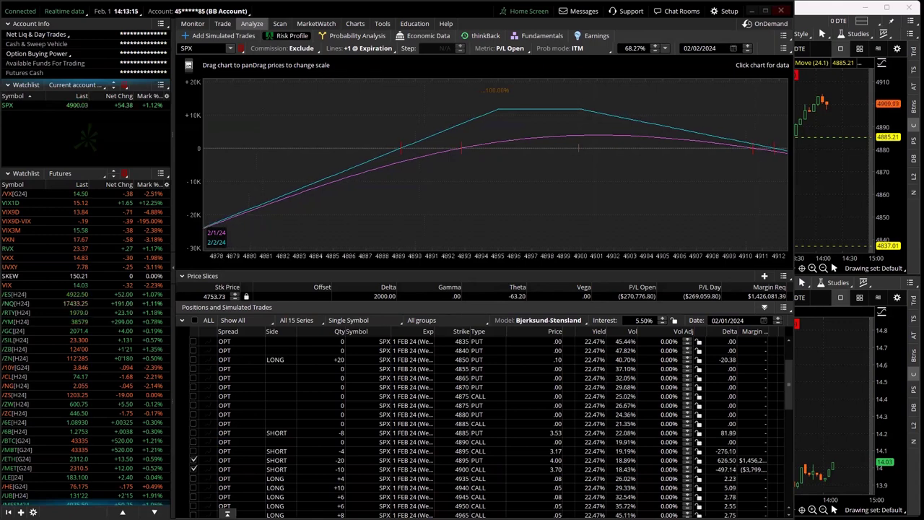
Check the 1 FEB 24 SPX option chain in thinkorswim, and exclude the long 4930 call from the risk profile
{"action": "left_click", "coordinate": [224, 25]}
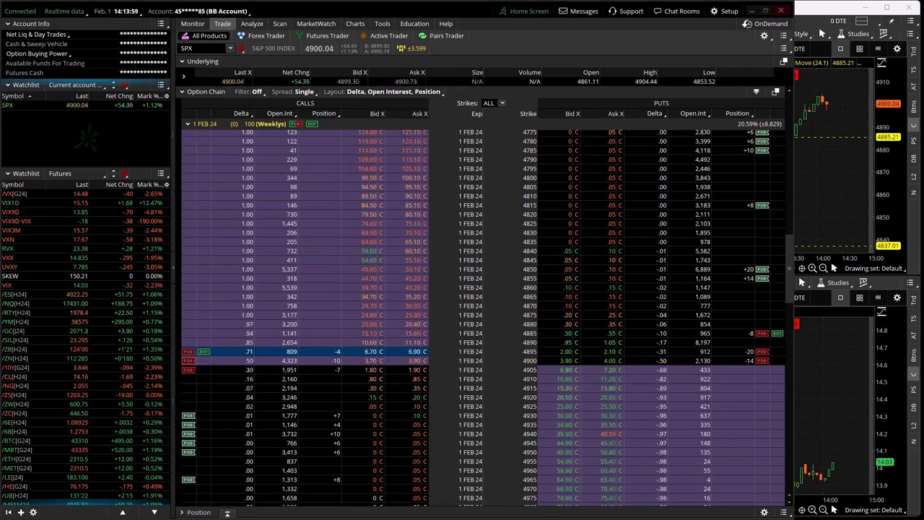
{"action": "left_click", "coordinate": [252, 23]}
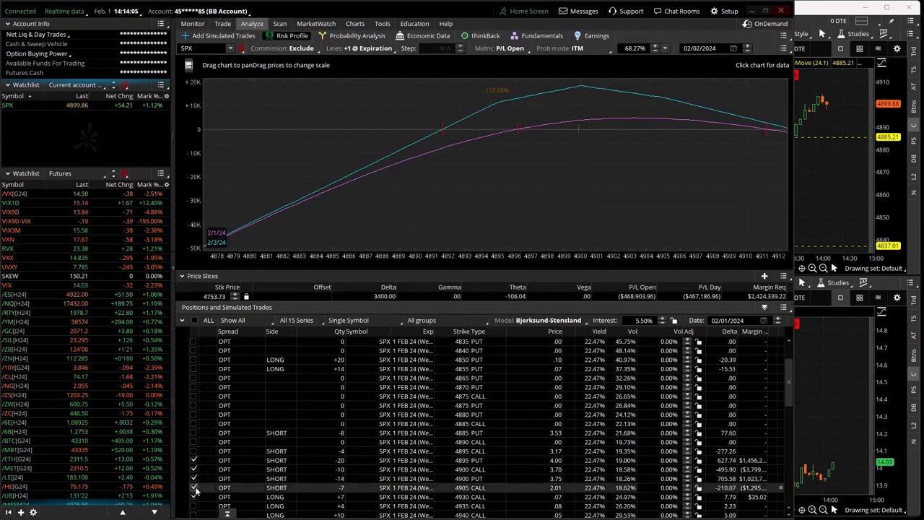
{"action": "left_click", "coordinate": [194, 498]}
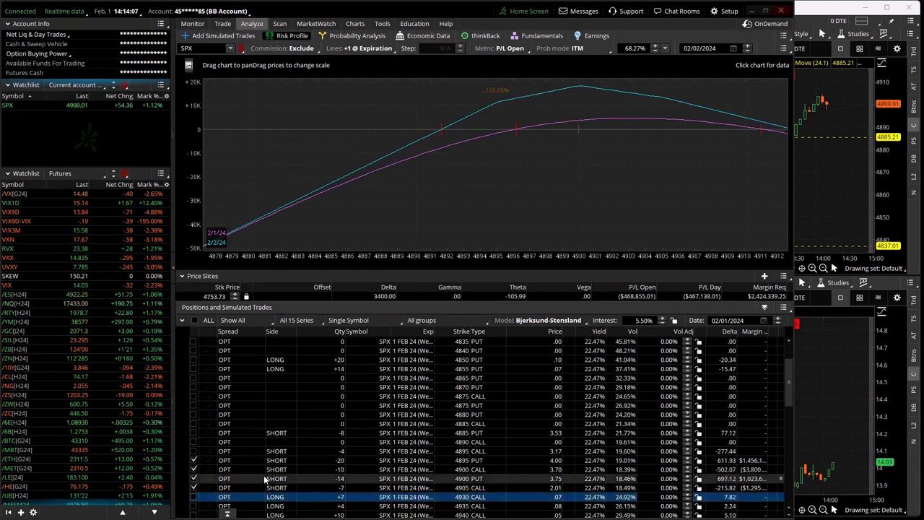
Exclude the short 4895 put and short 4900 call from the risk profile, and inspect the remaining position's curve
{"action": "left_click", "coordinate": [193, 460]}
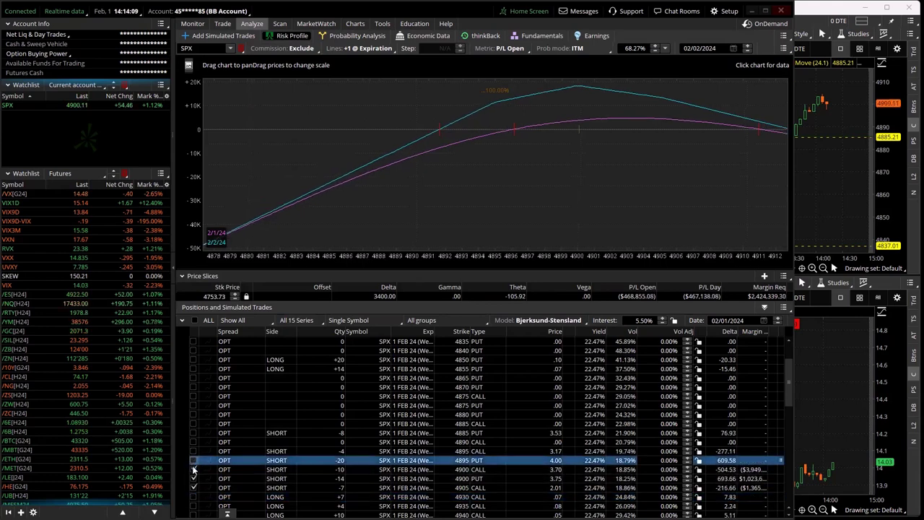
{"action": "left_click", "coordinate": [194, 469]}
{"action": "left_click_drag", "start_coordinate": [541, 233], "coordinate": [351, 233]}
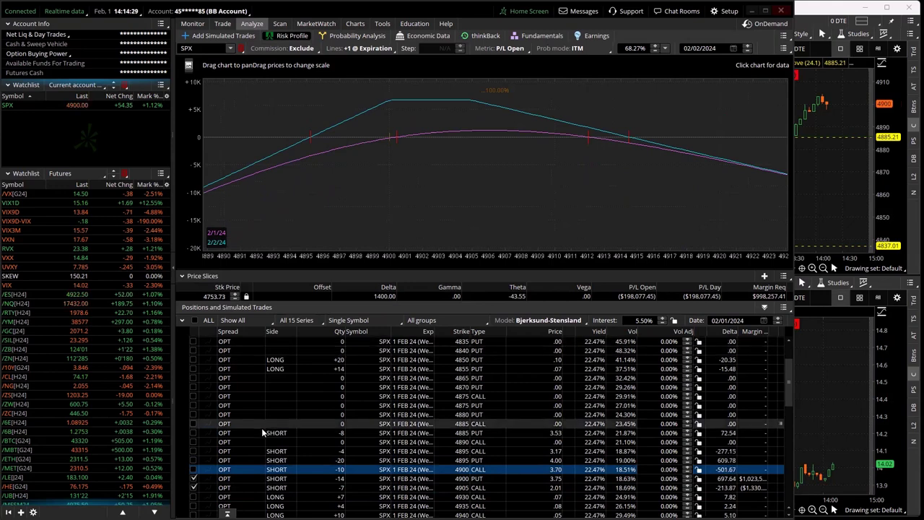
Include the short 4900 call, 4895 put, 4895 call and 4885 put in the risk profile
{"action": "left_click", "coordinate": [193, 469]}
{"action": "left_click", "coordinate": [194, 461]}
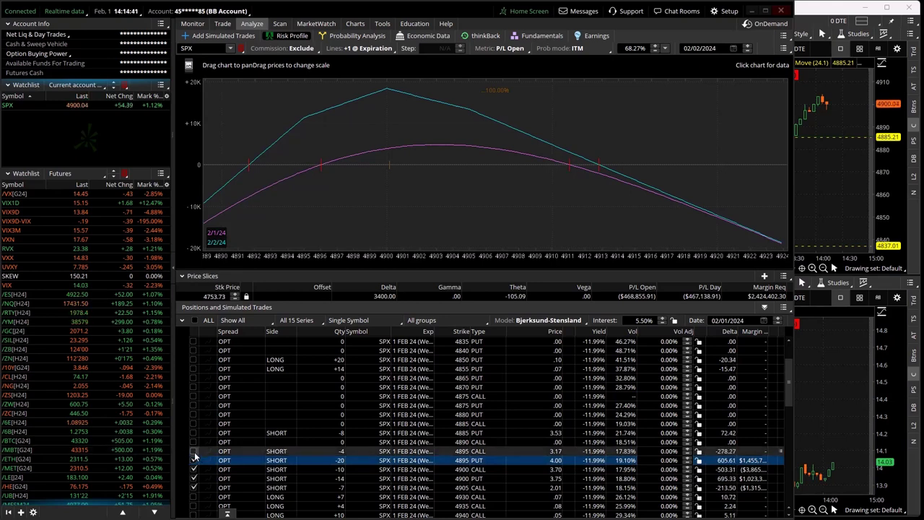
{"action": "left_click", "coordinate": [194, 451]}
{"action": "left_click", "coordinate": [193, 433]}
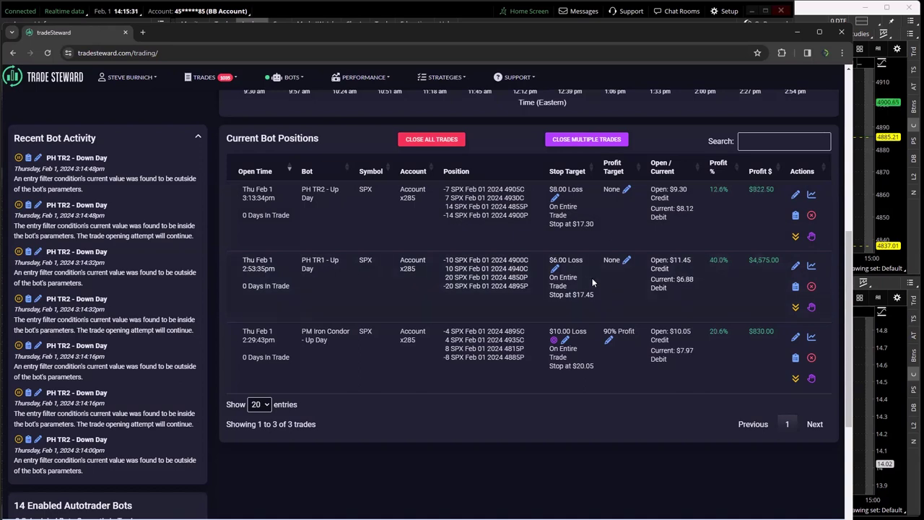
In Trade Steward, change the stop loss target of the open PH TR1 - Up Day trade to -1.6
{"action": "left_click", "coordinate": [556, 271]}
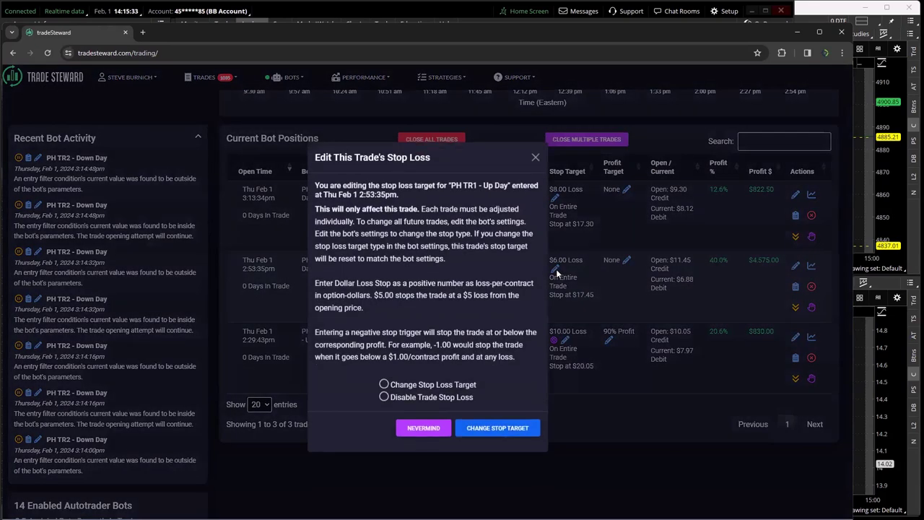
{"action": "left_click", "coordinate": [384, 386]}
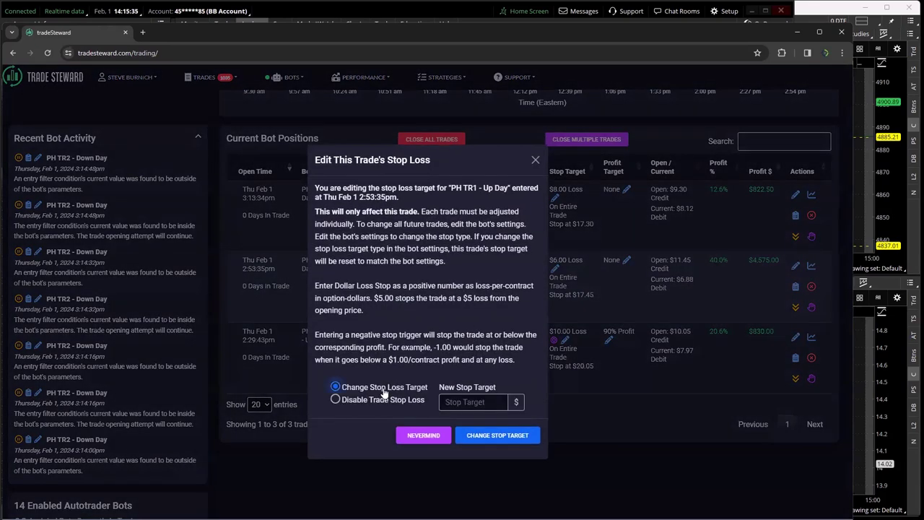
{"action": "left_click", "coordinate": [459, 402]}
{"action": "type", "text": "-1."}
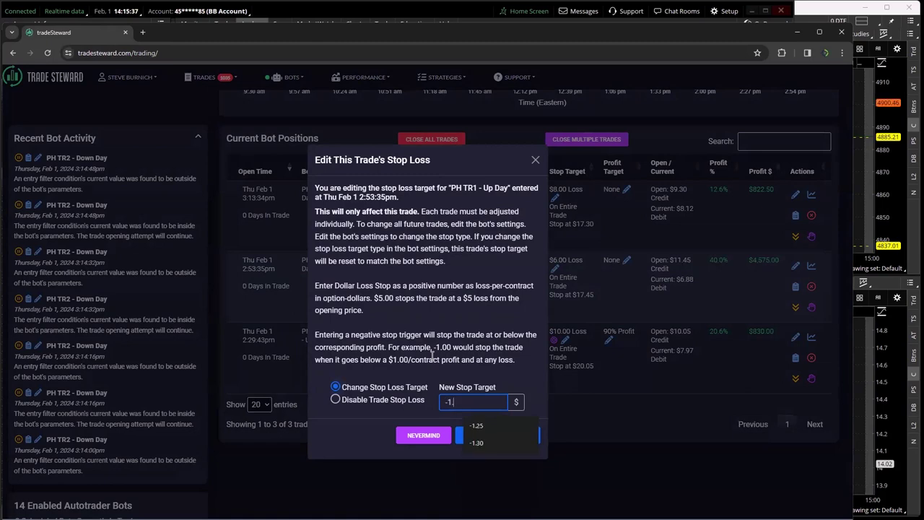
{"action": "type", "text": "6"}
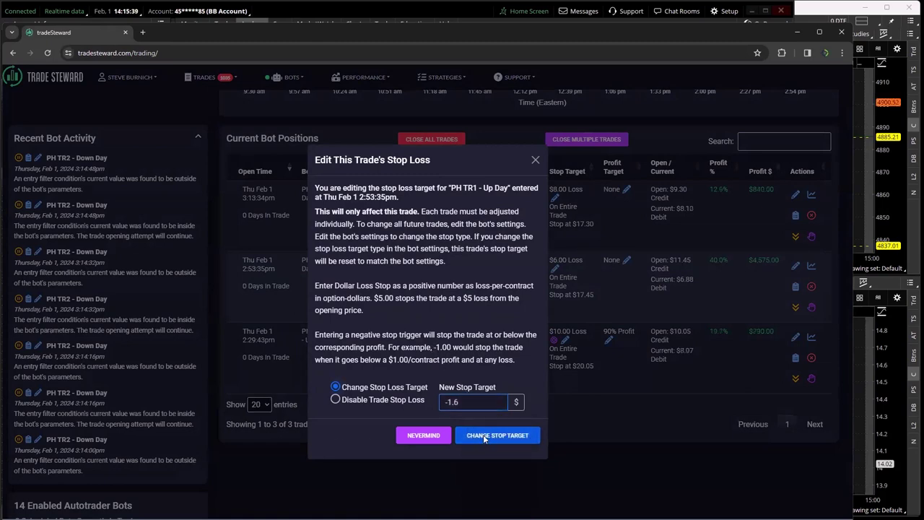
{"action": "left_click", "coordinate": [537, 434]}
{"action": "left_click", "coordinate": [535, 164]}
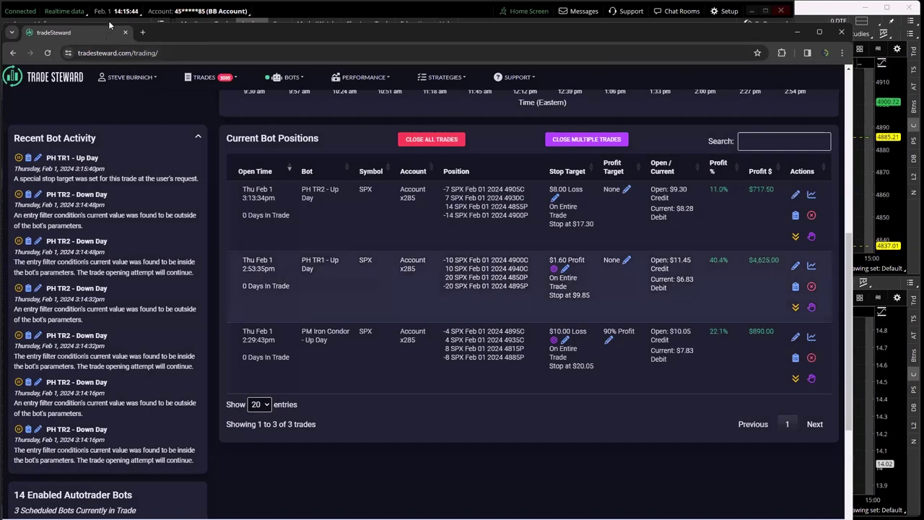
Return to thinkorswim and exclude the short 4885 put, 4895 call, 4895 put and 4900 call from the risk profile
{"action": "left_click", "coordinate": [109, 20]}
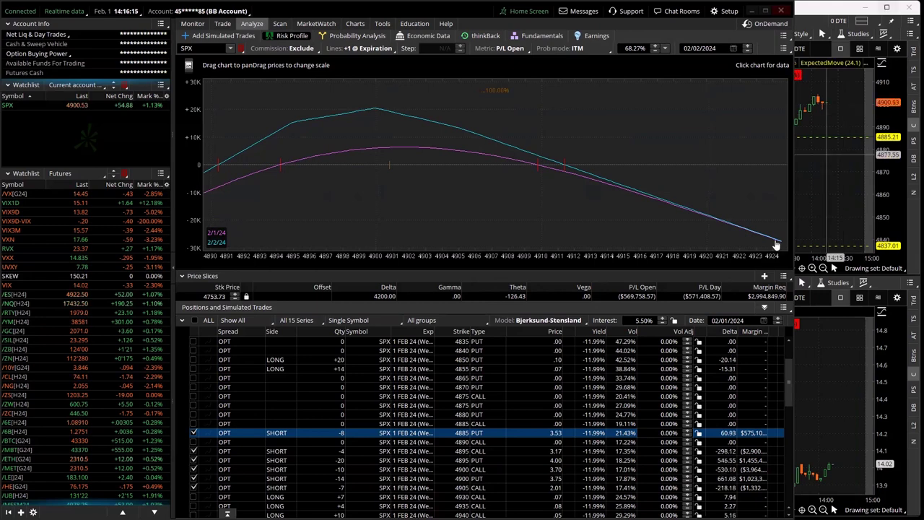
{"action": "left_click", "coordinate": [194, 433]}
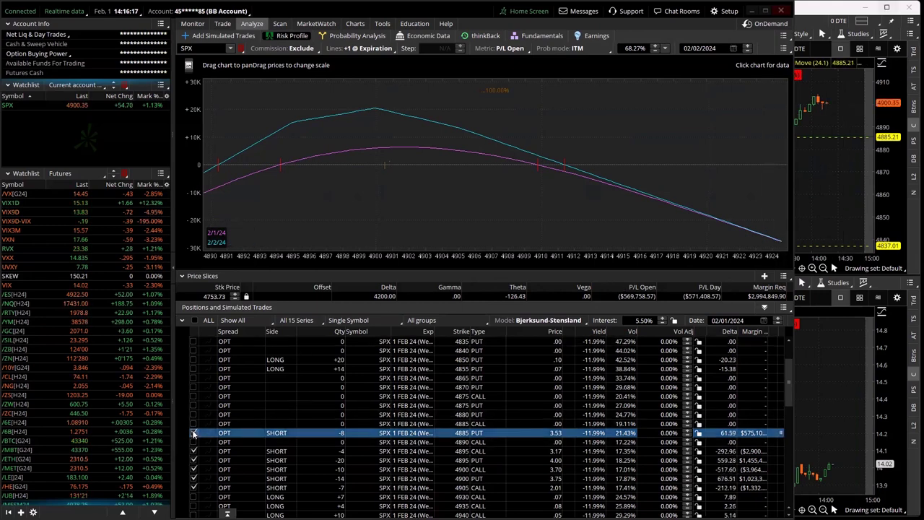
{"action": "left_click", "coordinate": [194, 449]}
{"action": "left_click", "coordinate": [193, 460]}
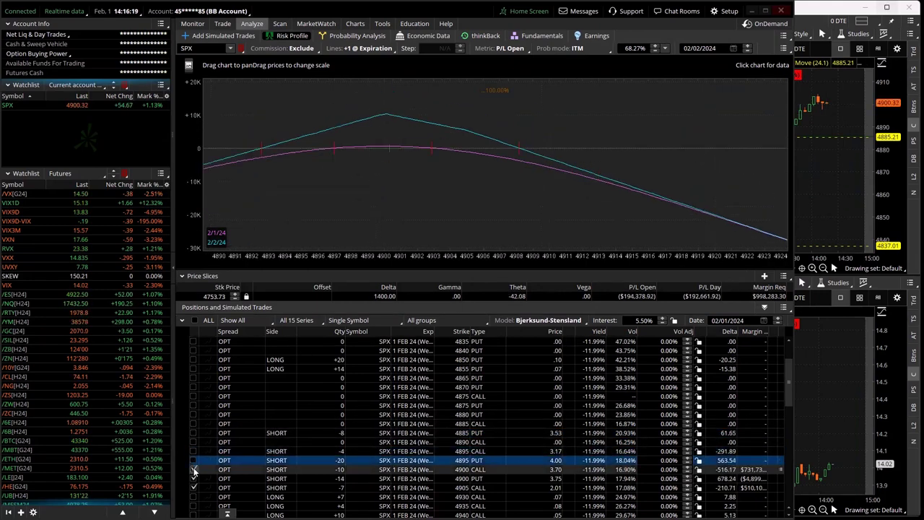
{"action": "left_click", "coordinate": [194, 469]}
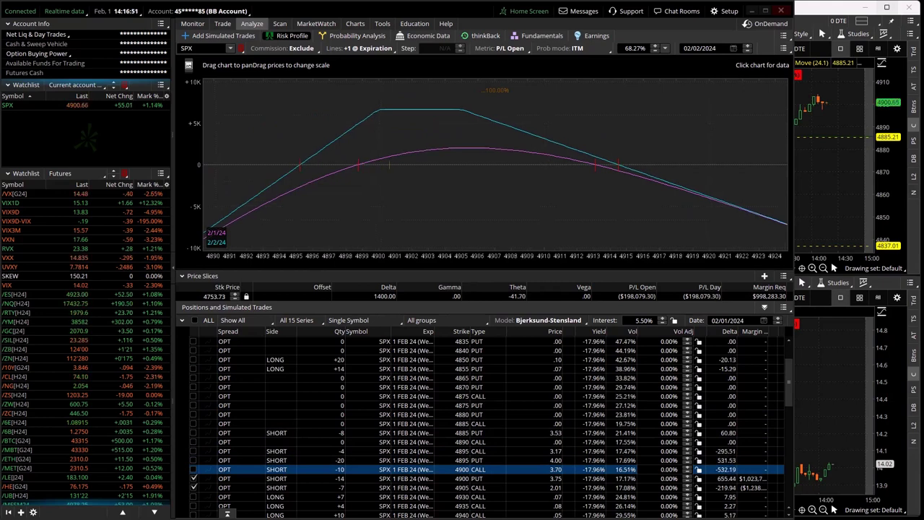
Replace the short 4900 put and 4905 call in the risk profile with the short 4895 call and 4885 put
{"action": "scroll", "coordinate": [445, 358], "scroll_direction": "down", "scroll_amount": 1}
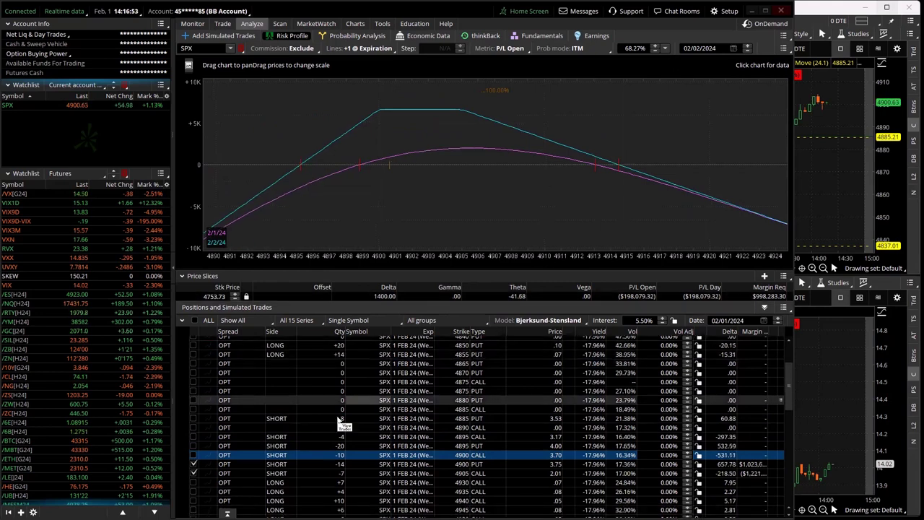
{"action": "left_click", "coordinate": [192, 463]}
{"action": "left_click", "coordinate": [193, 454]}
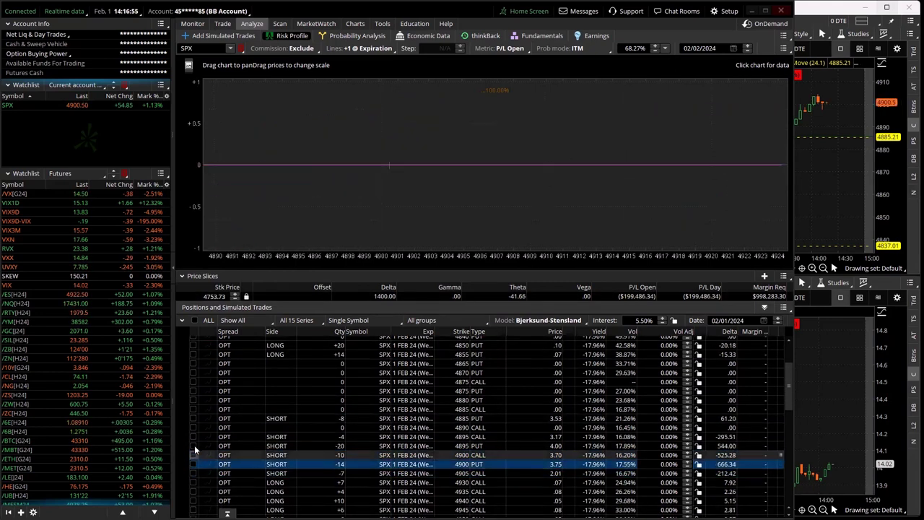
{"action": "left_click", "coordinate": [193, 436]}
{"action": "left_click", "coordinate": [192, 418]}
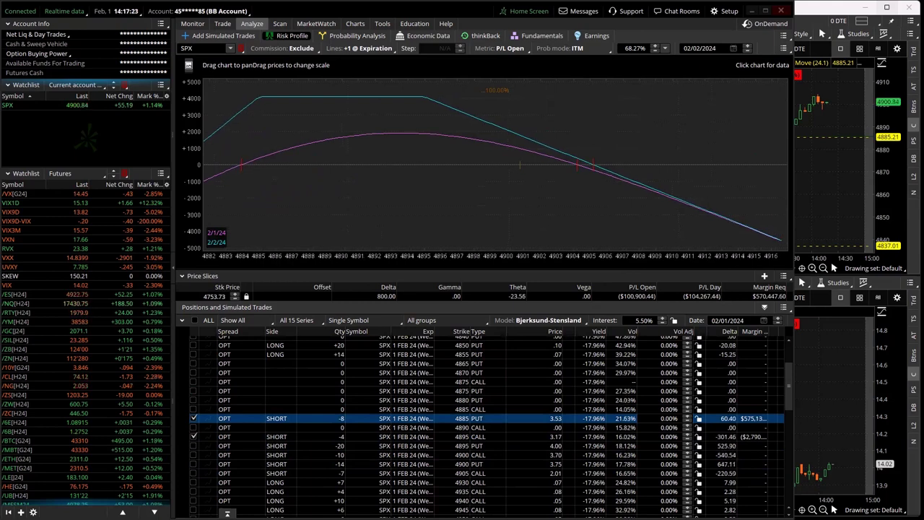
Switch the risk profile from the short 4885 put and 4895 call to the short 4895 put and 4900 call
{"action": "left_click", "coordinate": [192, 436]}
{"action": "left_click", "coordinate": [192, 445]}
{"action": "left_click", "coordinate": [192, 453]}
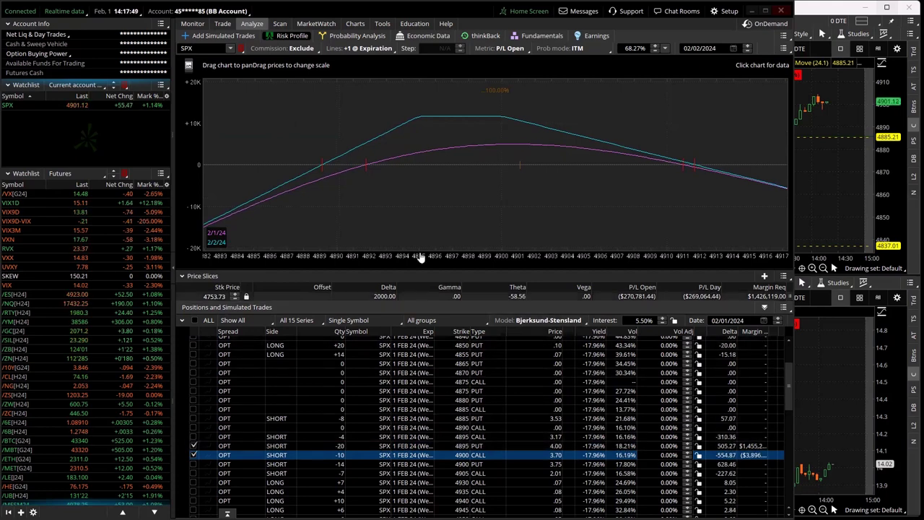
Check the open positions and prices in the 1 FEB 24 SPX option chain, and return to the risk profile
{"action": "left_click", "coordinate": [222, 23]}
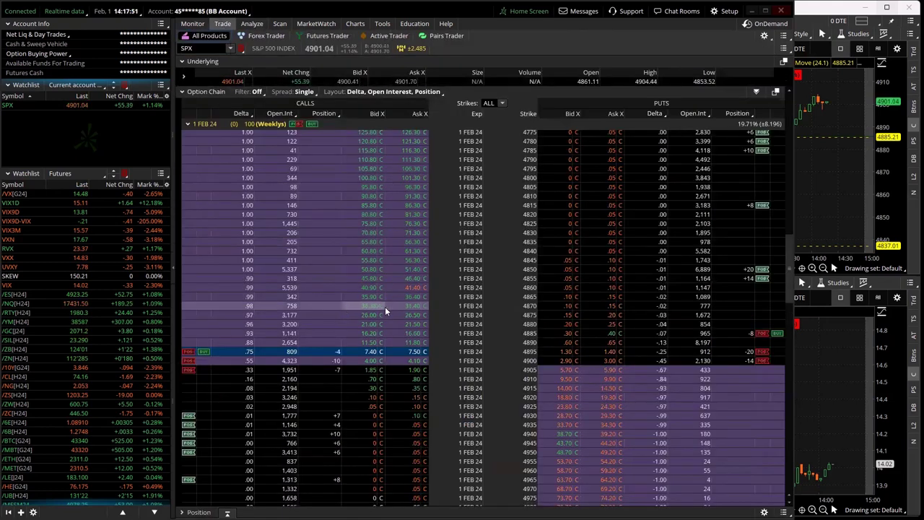
{"action": "scroll", "coordinate": [377, 327], "scroll_direction": "down", "scroll_amount": 2}
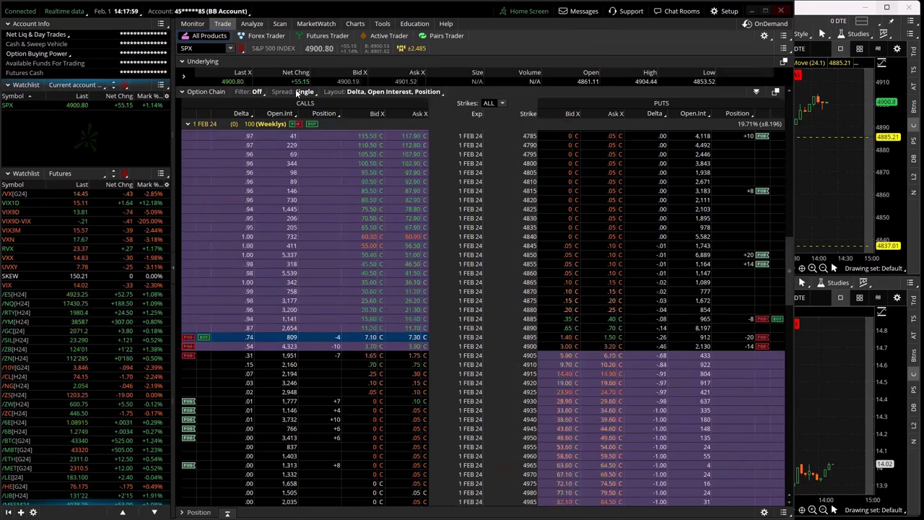
{"action": "left_click", "coordinate": [250, 24]}
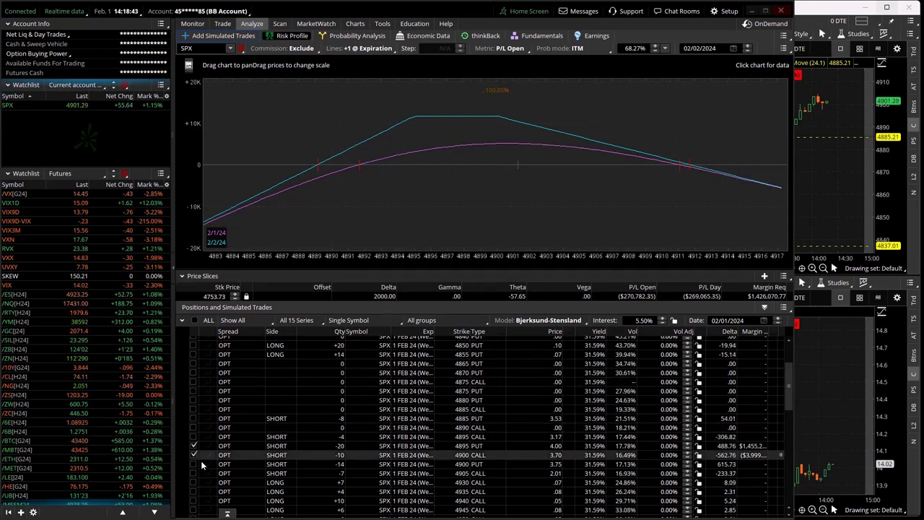
Try adding the short 4900 put and short 4905 call to the risk profile
{"action": "left_click", "coordinate": [193, 464]}
{"action": "left_click", "coordinate": [194, 473]}
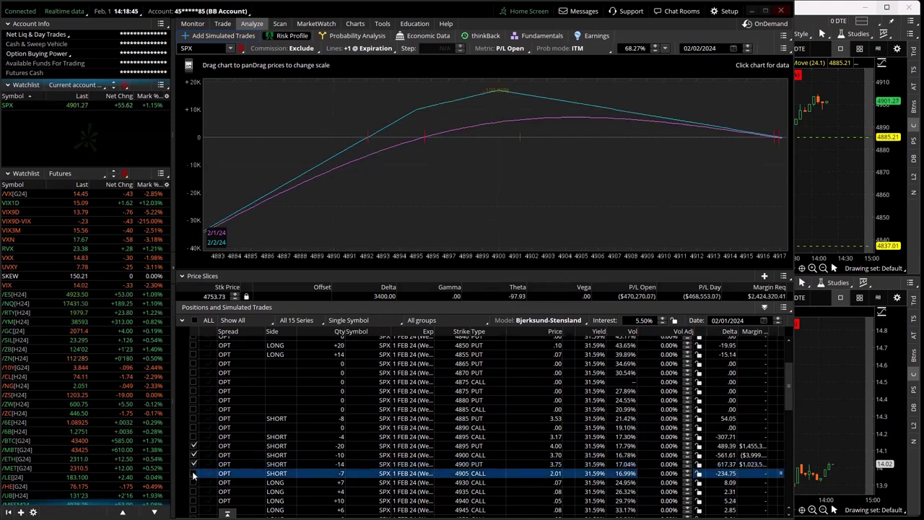
{"action": "left_click", "coordinate": [194, 473]}
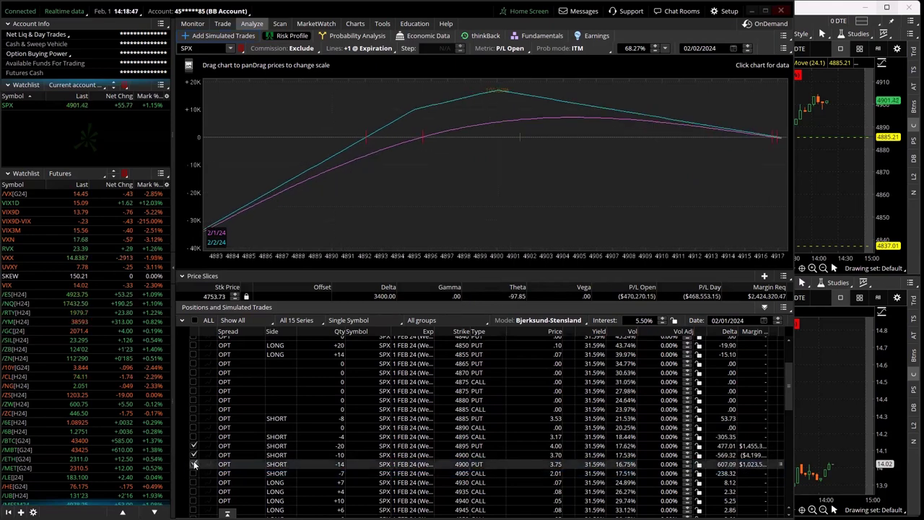
{"action": "left_click", "coordinate": [193, 464]}
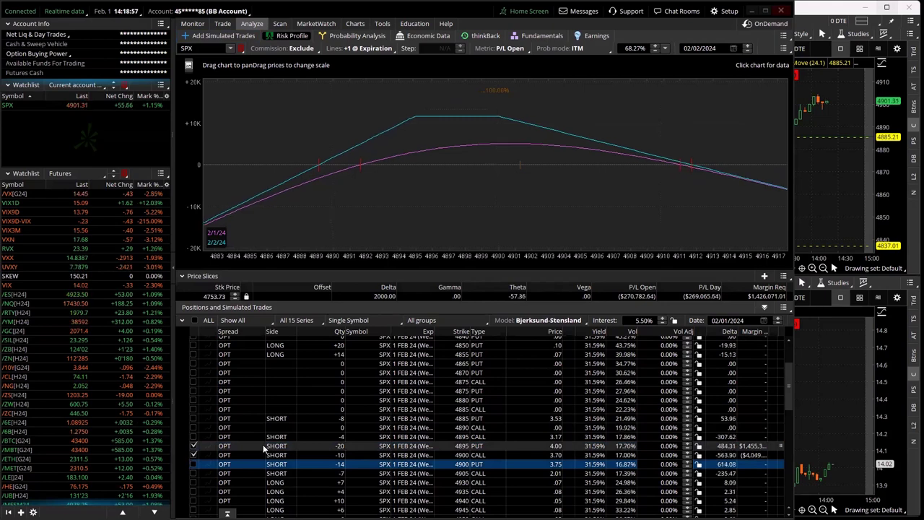
Find the 13:53:35 custom SPX order in today's trade activity and analyze it as a simulated trade
{"action": "left_click", "coordinate": [193, 23]}
{"action": "scroll", "coordinate": [415, 269], "scroll_direction": "down", "scroll_amount": 15}
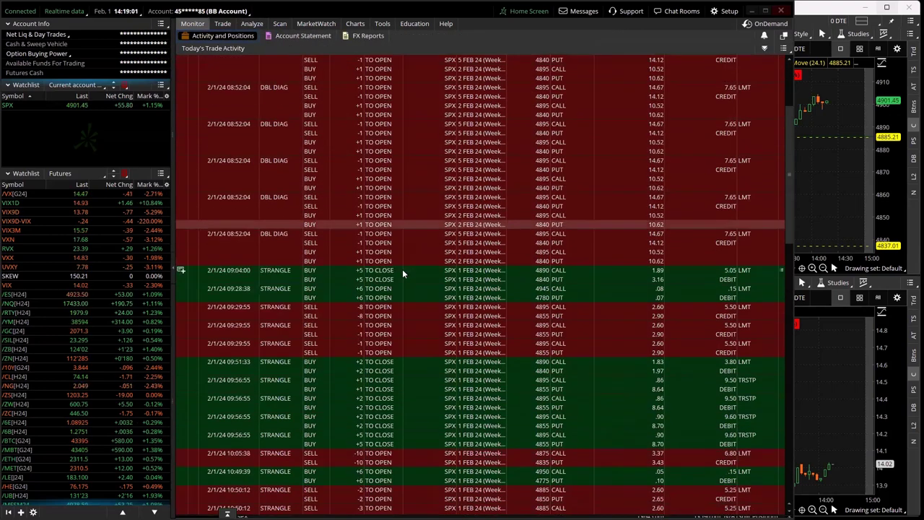
{"action": "scroll", "coordinate": [422, 267], "scroll_direction": "down", "scroll_amount": 10}
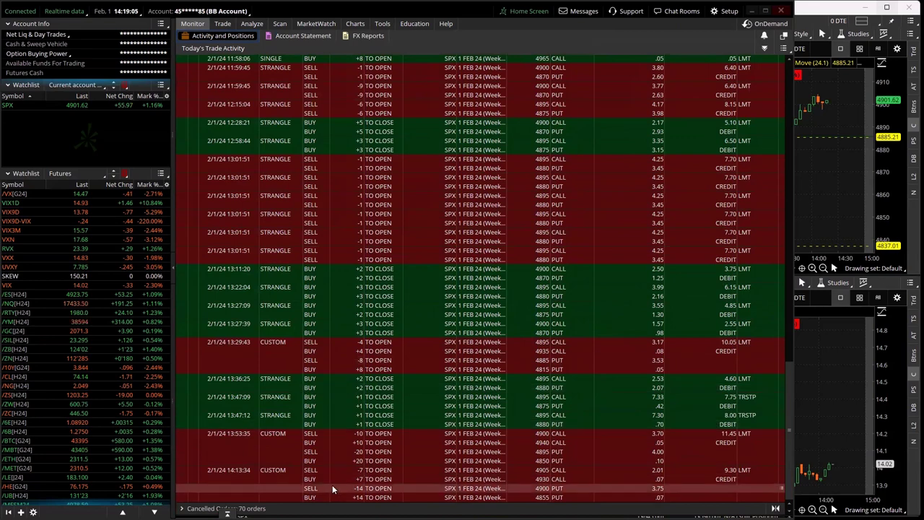
{"action": "right_click", "coordinate": [318, 447]}
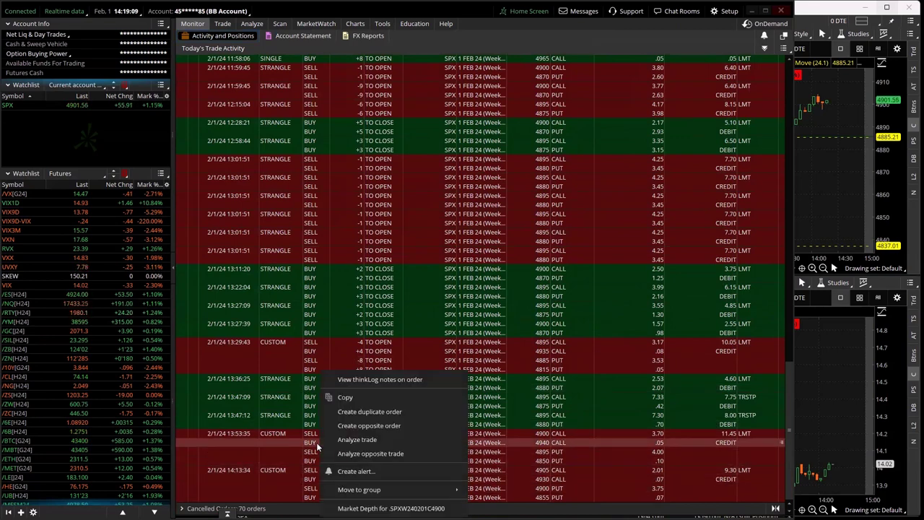
{"action": "left_click", "coordinate": [342, 440]}
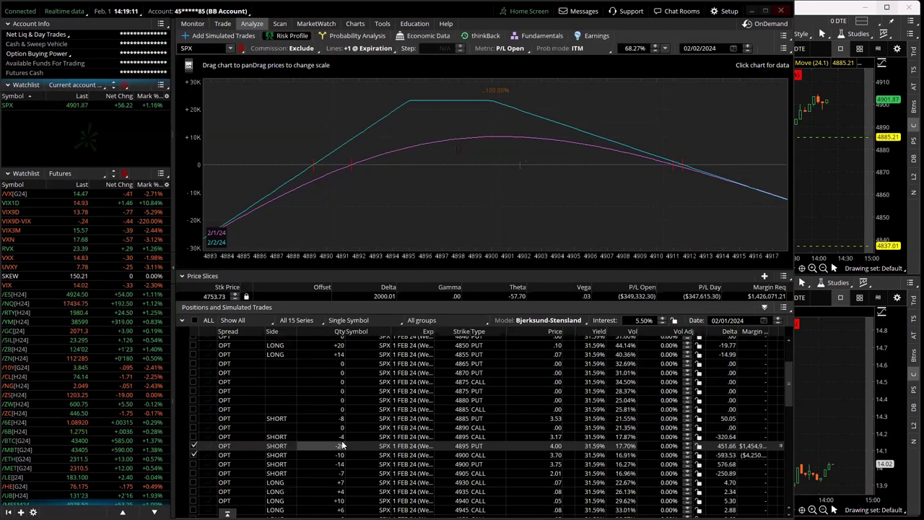
Exclude all positions from the risk profile and include only the simulated custom 4900/4940 call and 4895/4850 put trade
{"action": "left_click", "coordinate": [195, 322]}
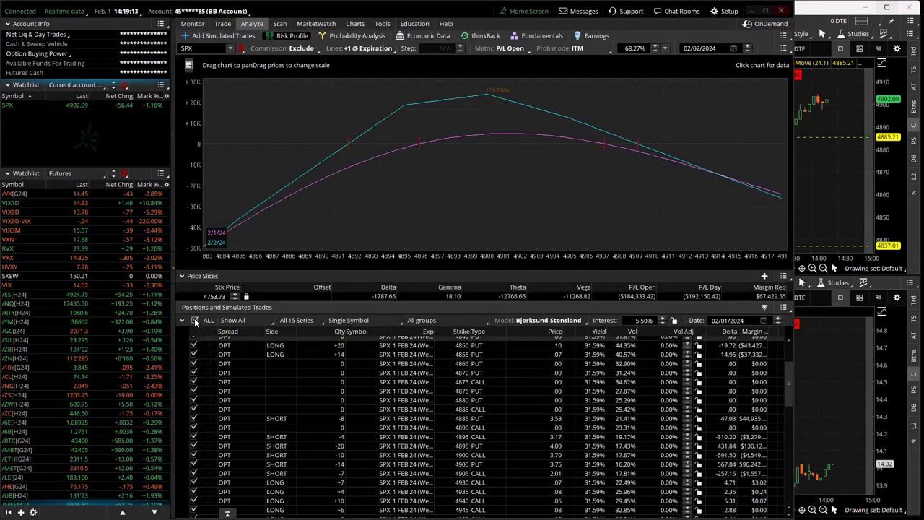
{"action": "scroll", "coordinate": [252, 426], "scroll_direction": "down", "scroll_amount": 10}
{"action": "scroll", "coordinate": [253, 426], "scroll_direction": "down", "scroll_amount": 1}
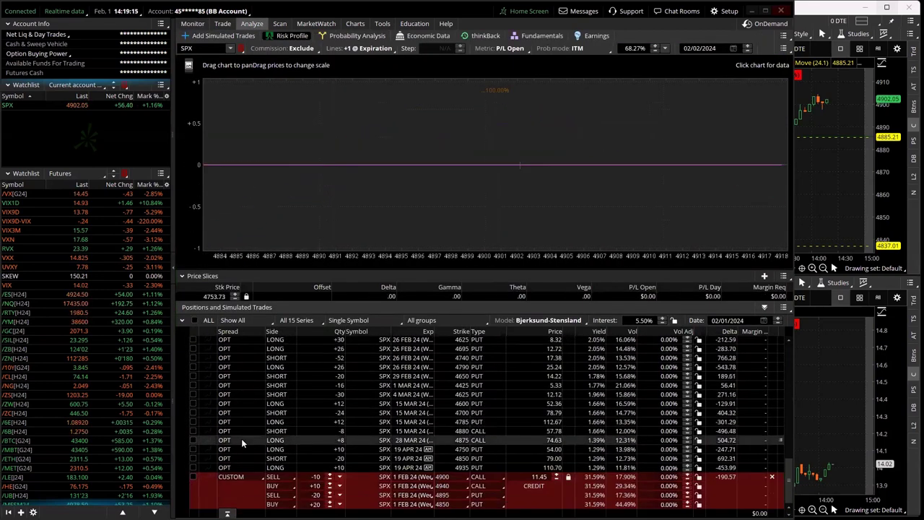
{"action": "left_click", "coordinate": [192, 477]}
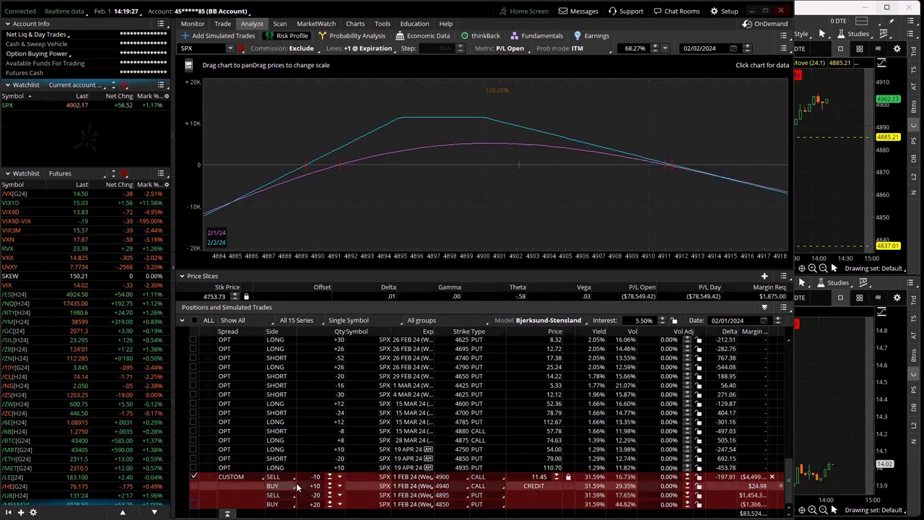
Exclude the simulated custom trade from the risk profile, and include the short 4900 put and short 4905 call
{"action": "left_click", "coordinate": [194, 477]}
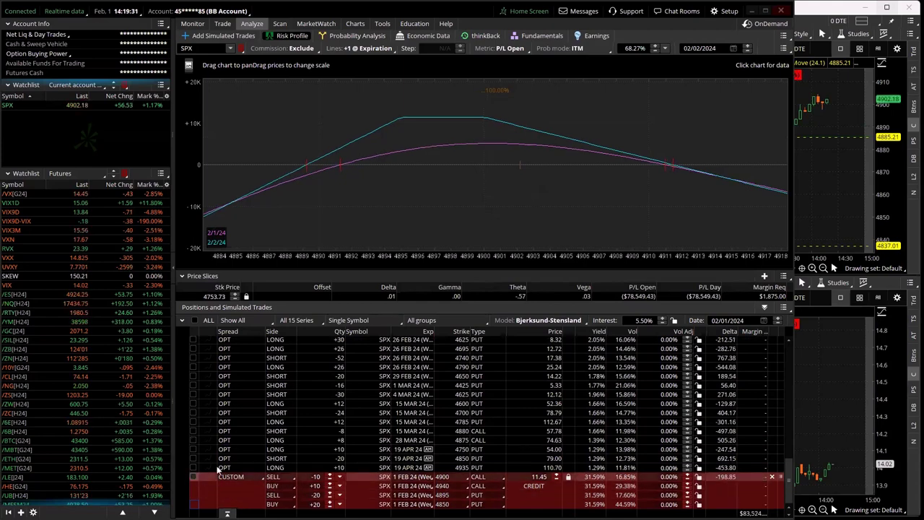
{"action": "scroll", "coordinate": [317, 427], "scroll_direction": "up", "scroll_amount": 6}
{"action": "scroll", "coordinate": [317, 428], "scroll_direction": "up", "scroll_amount": 5}
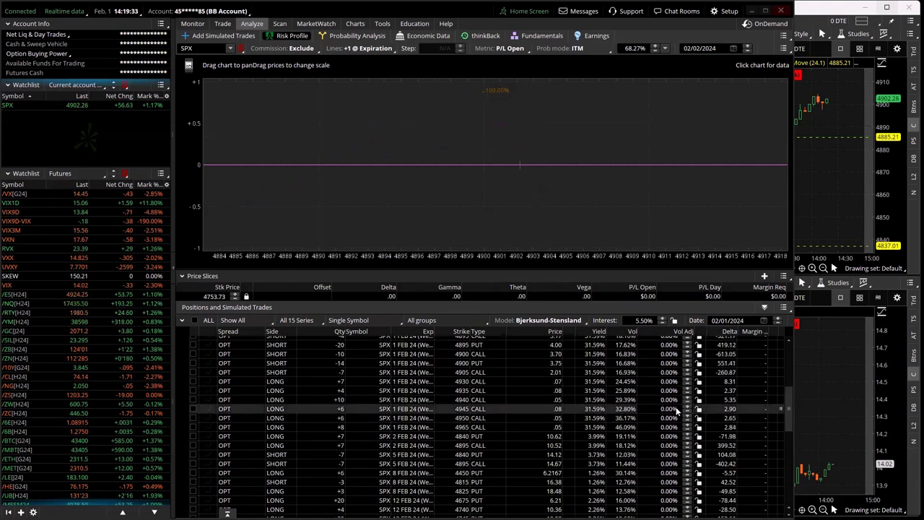
{"action": "left_click_drag", "start_coordinate": [786, 401], "coordinate": [787, 346]}
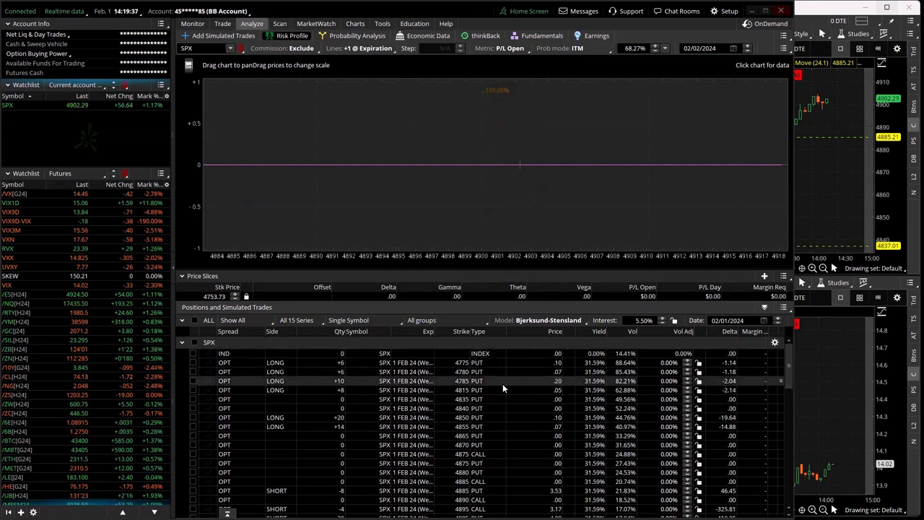
{"action": "scroll", "coordinate": [346, 431], "scroll_direction": "down", "scroll_amount": 2}
{"action": "scroll", "coordinate": [346, 431], "scroll_direction": "down", "scroll_amount": 1}
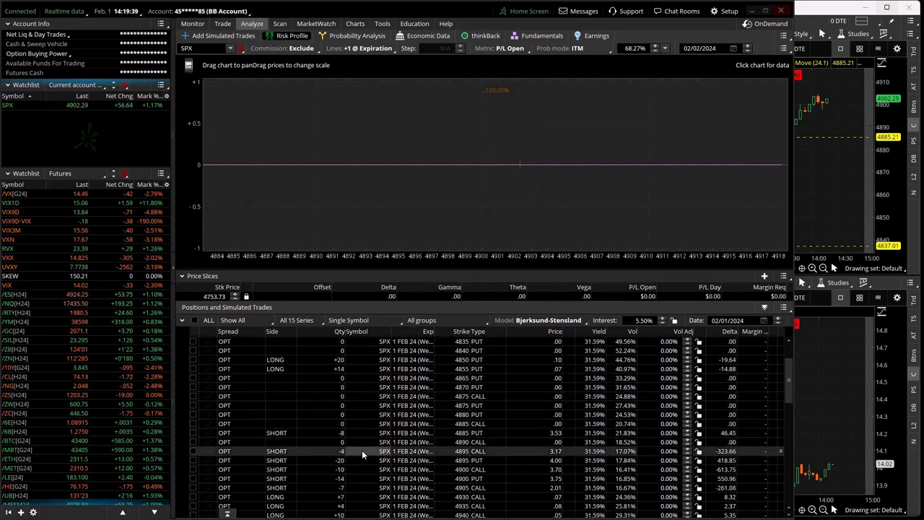
{"action": "left_click", "coordinate": [193, 479]}
{"action": "left_click", "coordinate": [193, 488]}
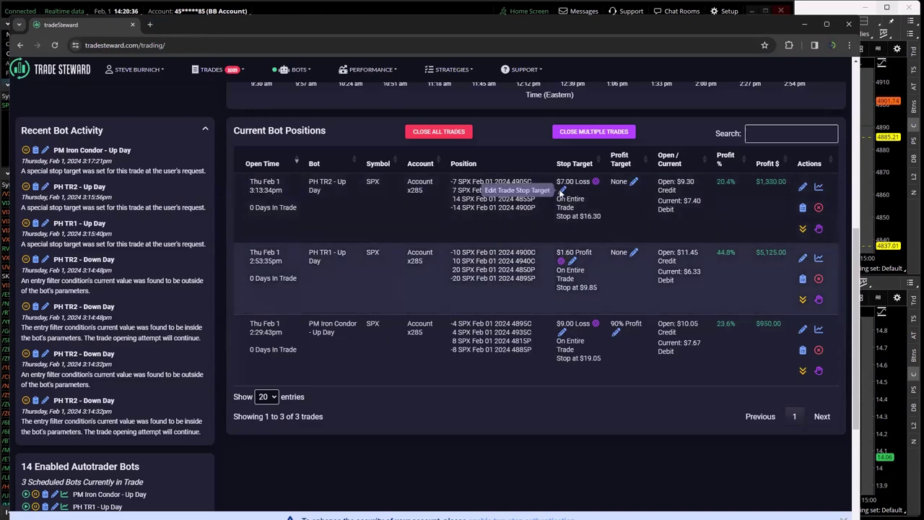
Change the stop loss target of the PH TR2 - Up Day trade to 6 dollars
{"action": "left_click", "coordinate": [562, 190]}
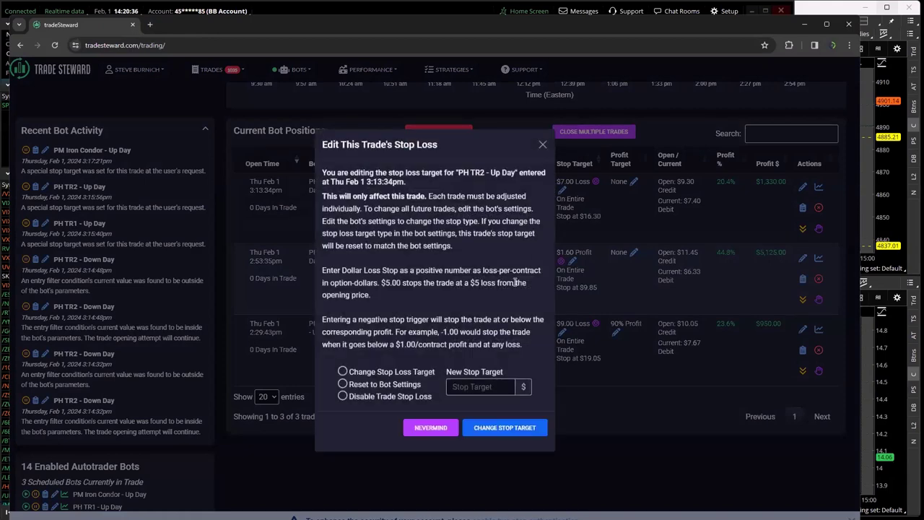
{"action": "left_click", "coordinate": [458, 390]}
{"action": "type", "text": "6"}
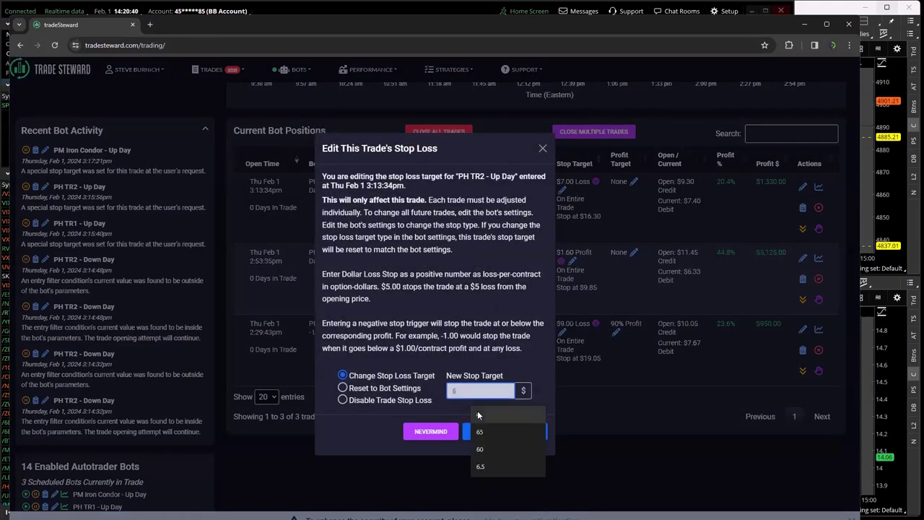
{"action": "left_click", "coordinate": [477, 410]}
{"action": "left_click", "coordinate": [480, 432]}
{"action": "left_click", "coordinate": [607, 432]}
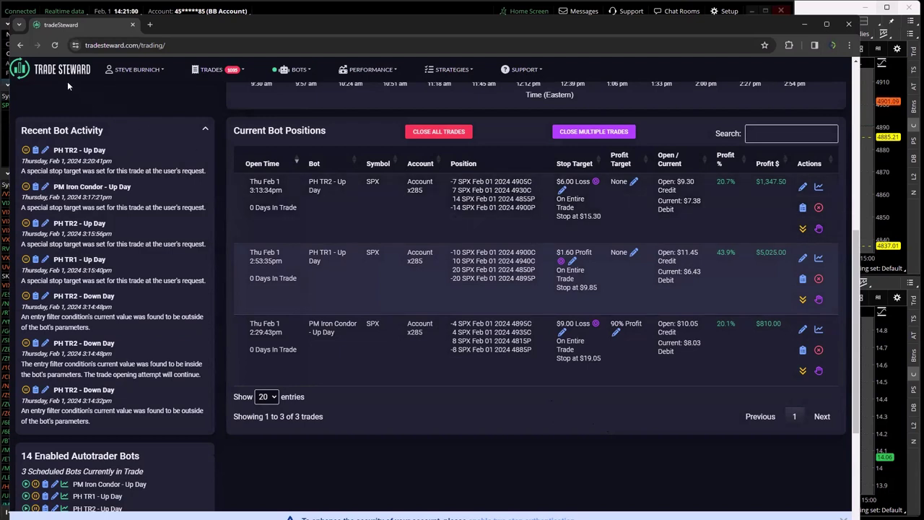
Review the account summary and the intraday SPX and account profit and loss chart, and return to the current bot positions
{"action": "left_click", "coordinate": [159, 72]}
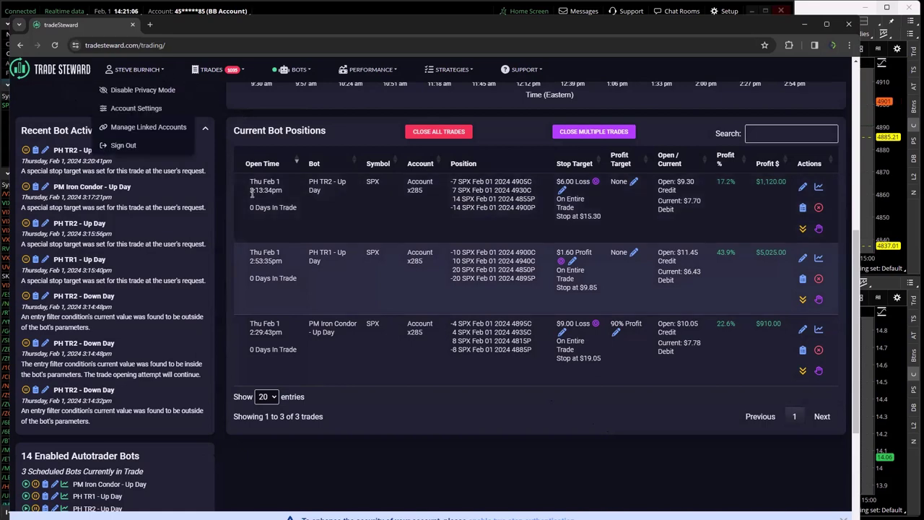
{"action": "left_click", "coordinate": [62, 106]}
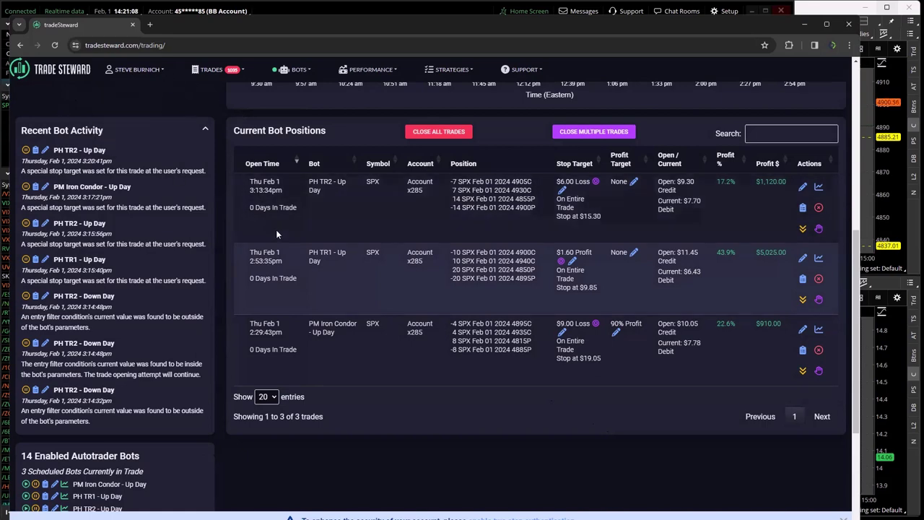
{"action": "scroll", "coordinate": [274, 230], "scroll_direction": "up", "scroll_amount": 3}
{"action": "scroll", "coordinate": [275, 229], "scroll_direction": "up", "scroll_amount": 2}
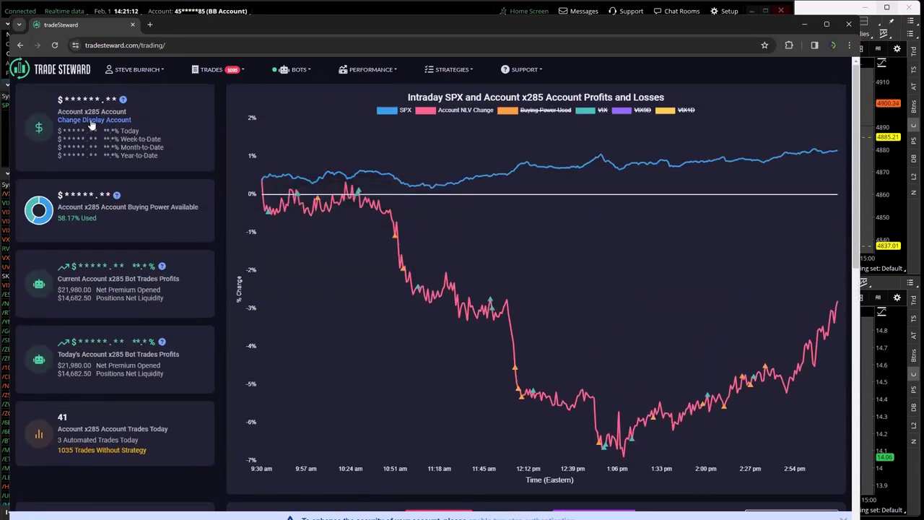
{"action": "scroll", "coordinate": [333, 283], "scroll_direction": "down", "scroll_amount": 2}
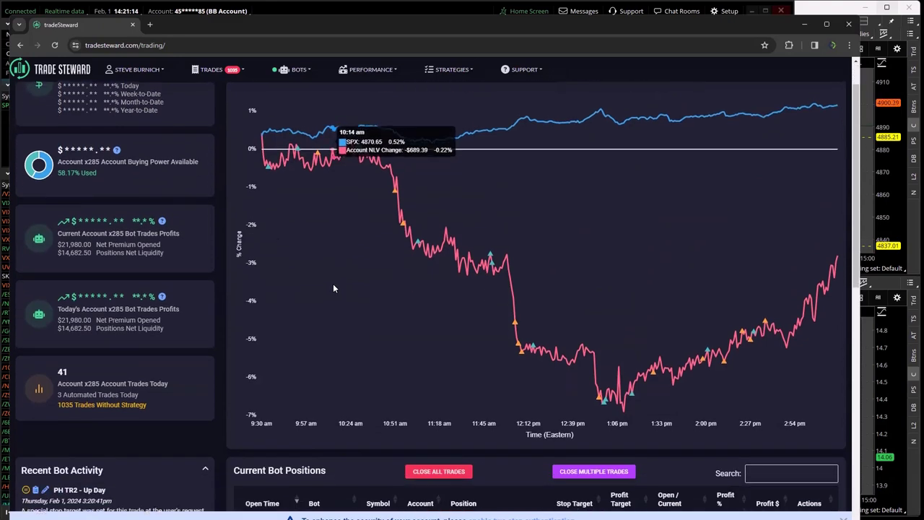
{"action": "scroll", "coordinate": [336, 285], "scroll_direction": "down", "scroll_amount": 4}
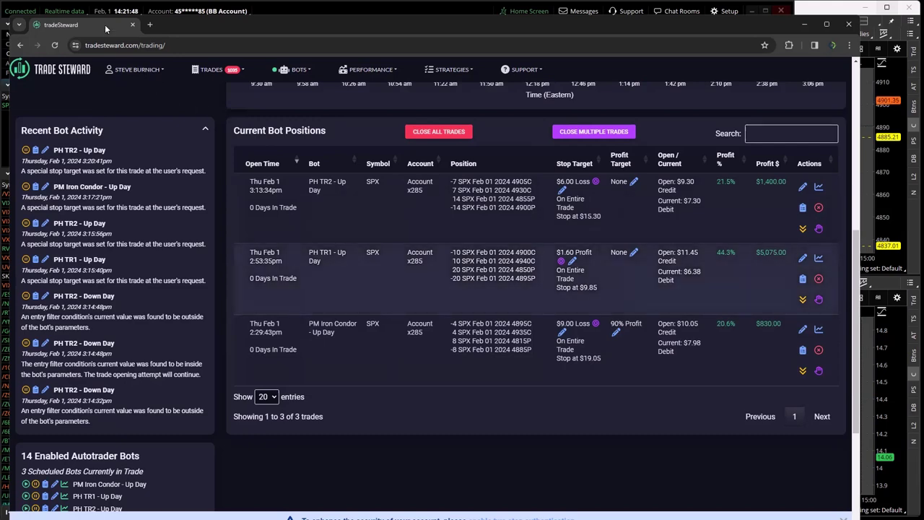
Switch to thinkorswim and view the risk profile with the short 4895 put and short 4900 call instead of the 4900 put and 4905 call
{"action": "key", "text": "alt+Tab"}
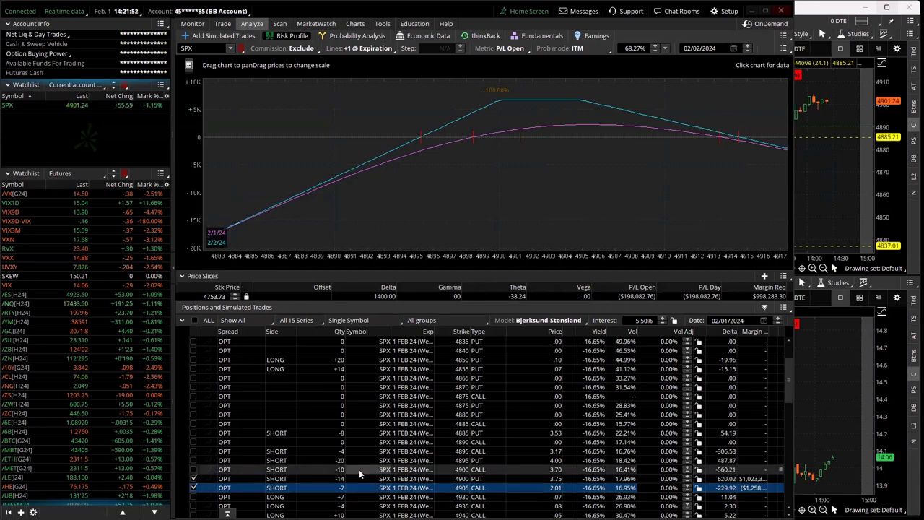
{"action": "scroll", "coordinate": [359, 469], "scroll_direction": "down", "scroll_amount": 1}
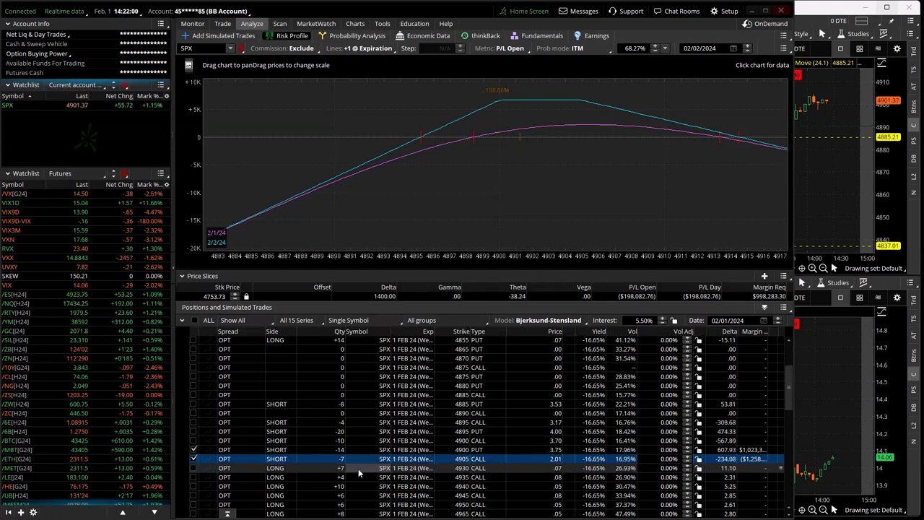
{"action": "left_click", "coordinate": [358, 468]}
{"action": "left_click", "coordinate": [192, 460]}
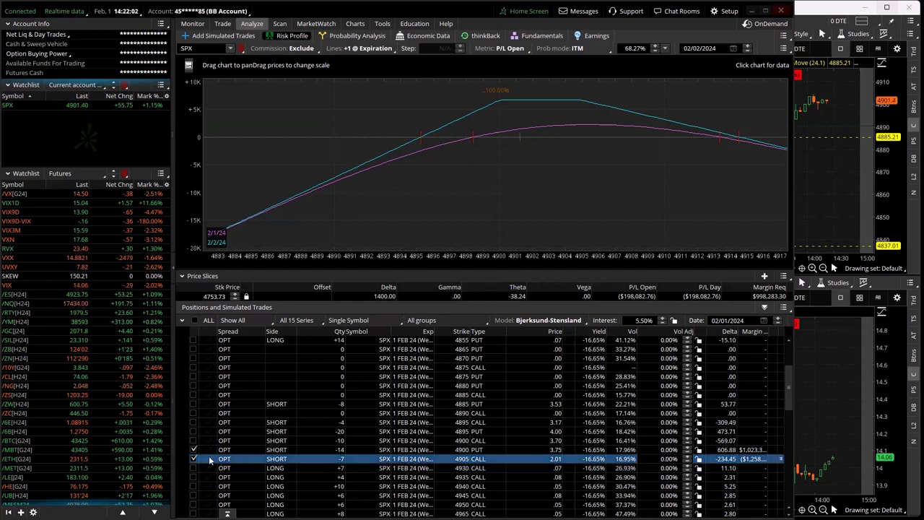
{"action": "left_click", "coordinate": [192, 458]}
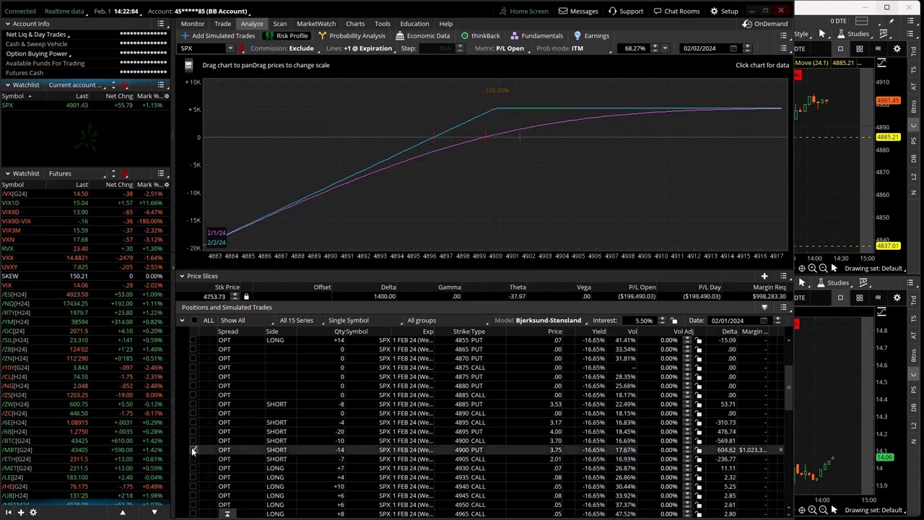
{"action": "left_click", "coordinate": [192, 449]}
{"action": "left_click", "coordinate": [191, 440]}
{"action": "left_click", "coordinate": [192, 431]}
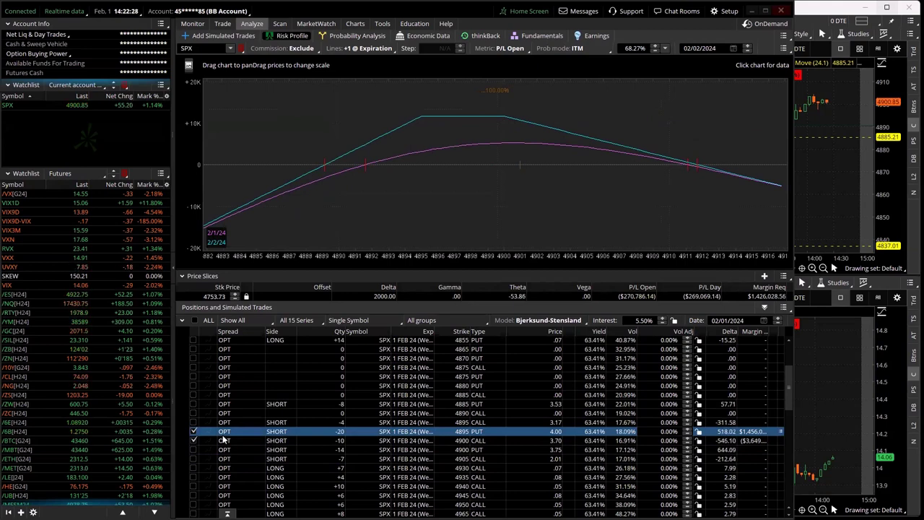
Put the short 4900 put and short 4905 call back as the only included positions, and view the SPX option chain
{"action": "left_click", "coordinate": [192, 455]}
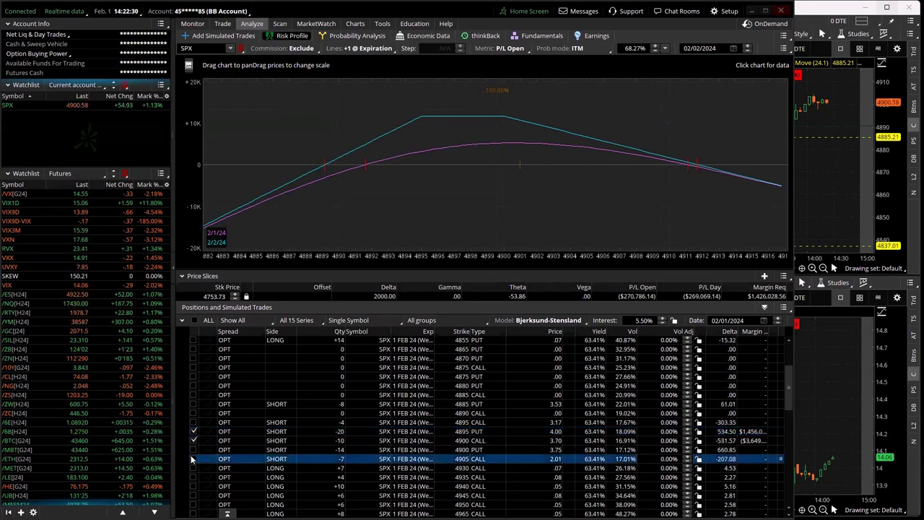
{"action": "left_click", "coordinate": [193, 459]}
{"action": "left_click", "coordinate": [192, 449]}
{"action": "left_click", "coordinate": [193, 440]}
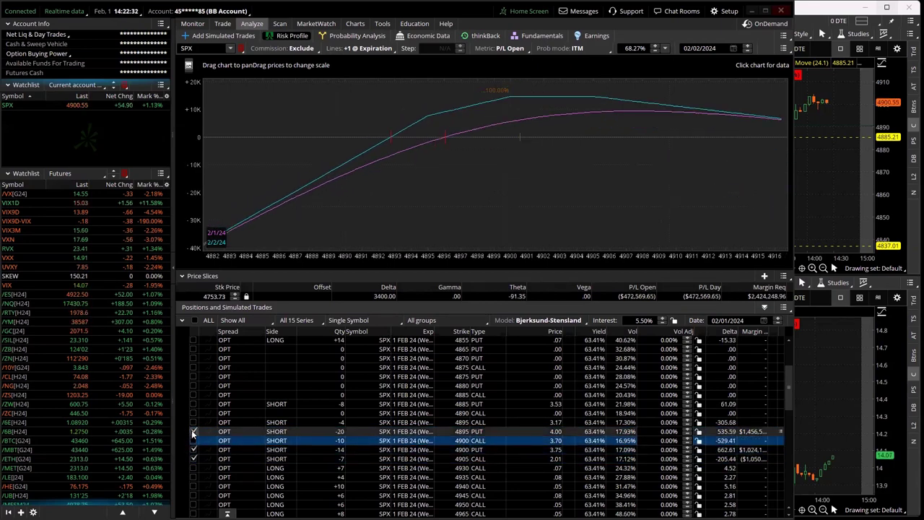
{"action": "left_click", "coordinate": [192, 431]}
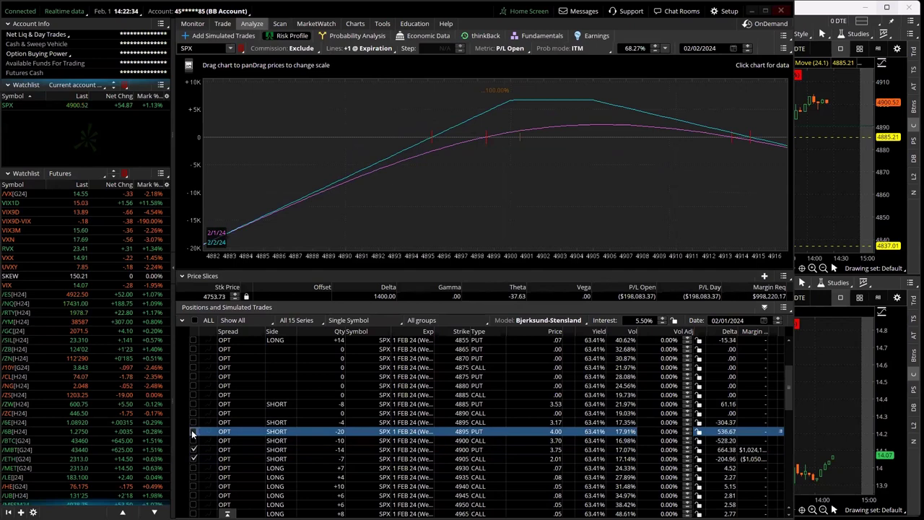
{"action": "left_click", "coordinate": [223, 24]}
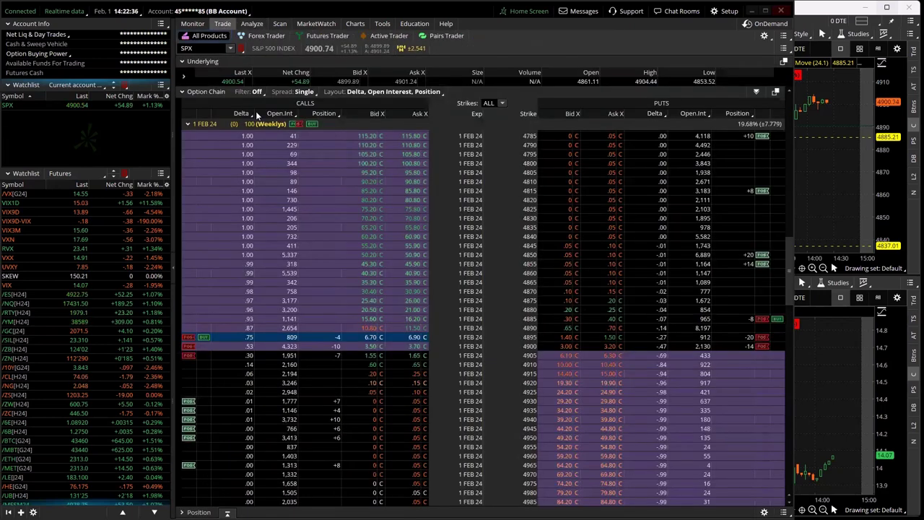
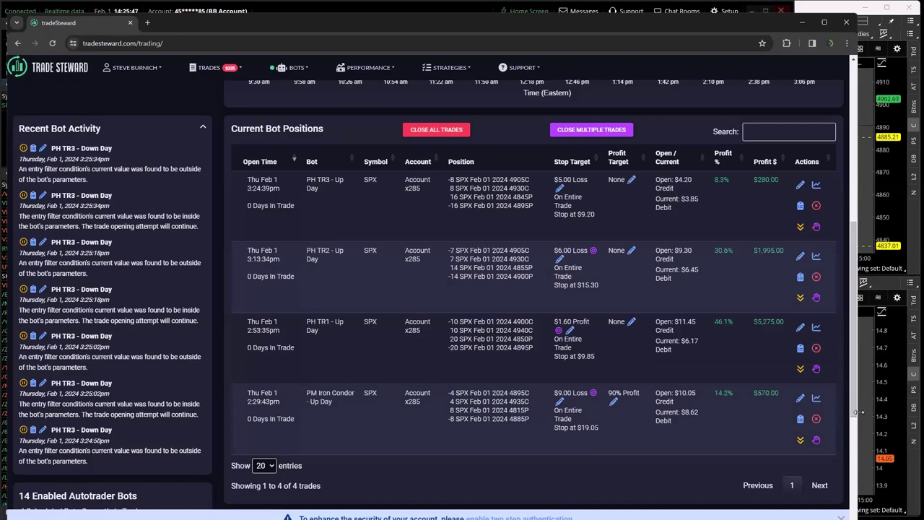
Narrow the Trade Steward browser window to uncover the chart window behind it
{"action": "left_click_drag", "start_coordinate": [858, 412], "coordinate": [787, 412]}
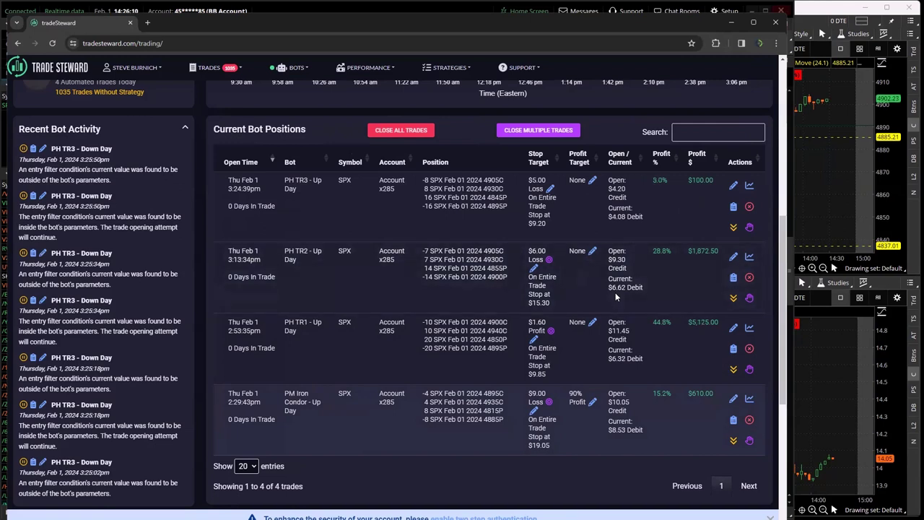
{"action": "left_click", "coordinate": [99, 29]}
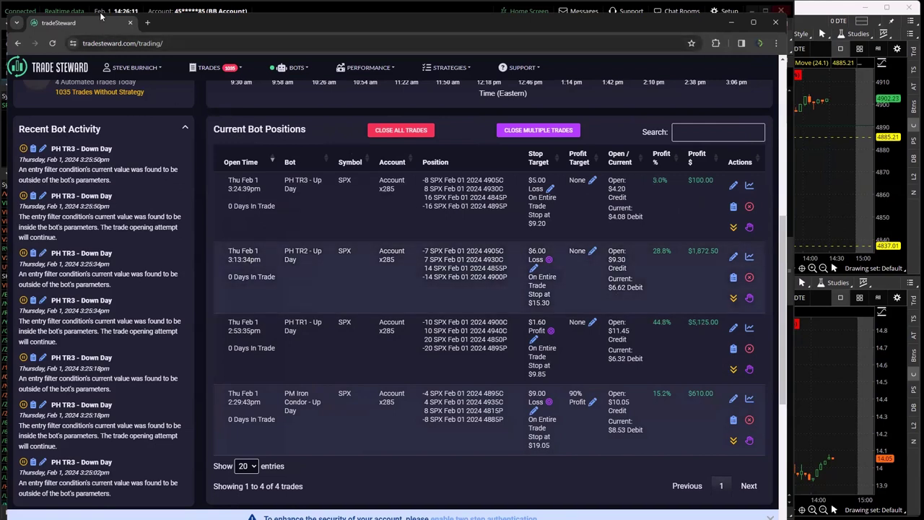
{"action": "left_click", "coordinate": [102, 15]}
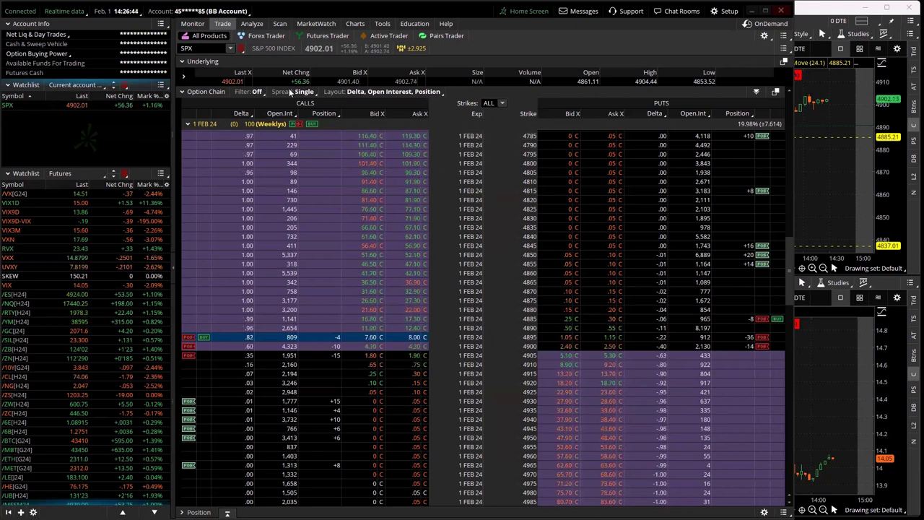
Add the short 4885 put, 4895 call, 4895 put and 4900 call to the SPX risk profile
{"action": "left_click", "coordinate": [249, 24]}
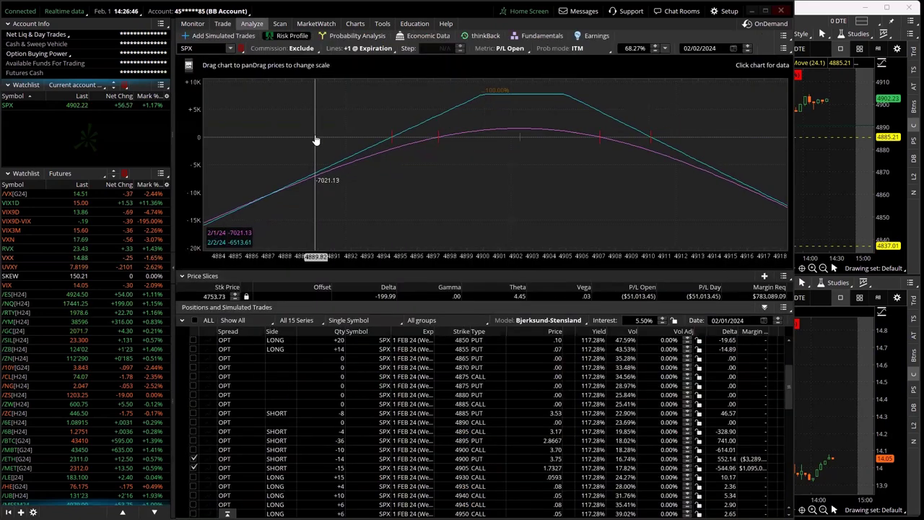
{"action": "left_click", "coordinate": [193, 412]}
{"action": "left_click", "coordinate": [194, 431]}
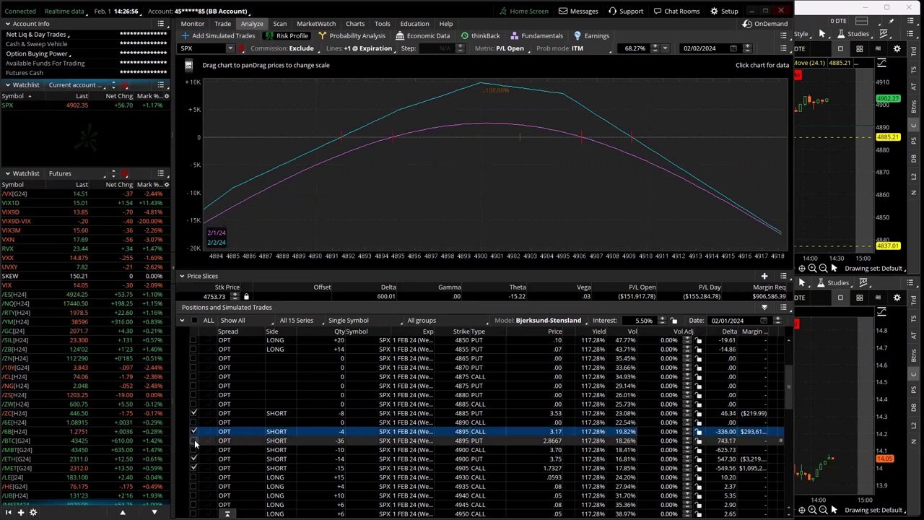
{"action": "left_click", "coordinate": [193, 440]}
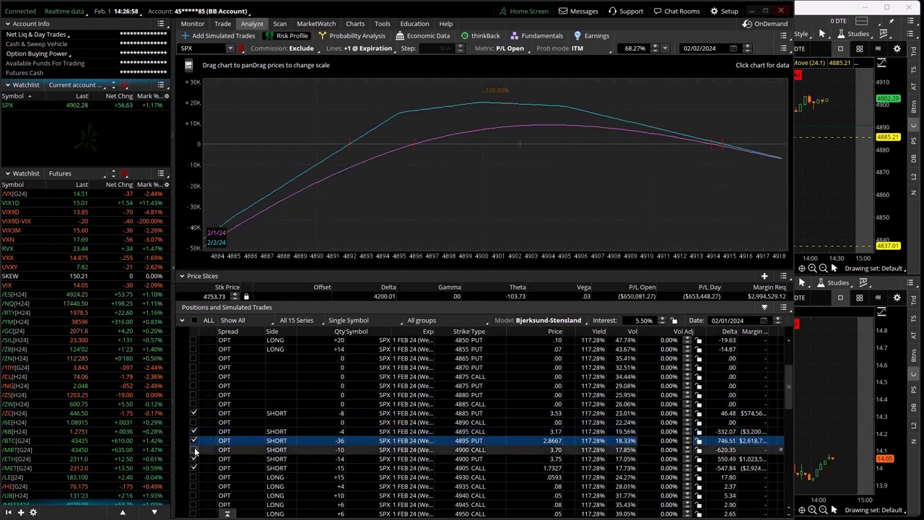
{"action": "left_click", "coordinate": [193, 450]}
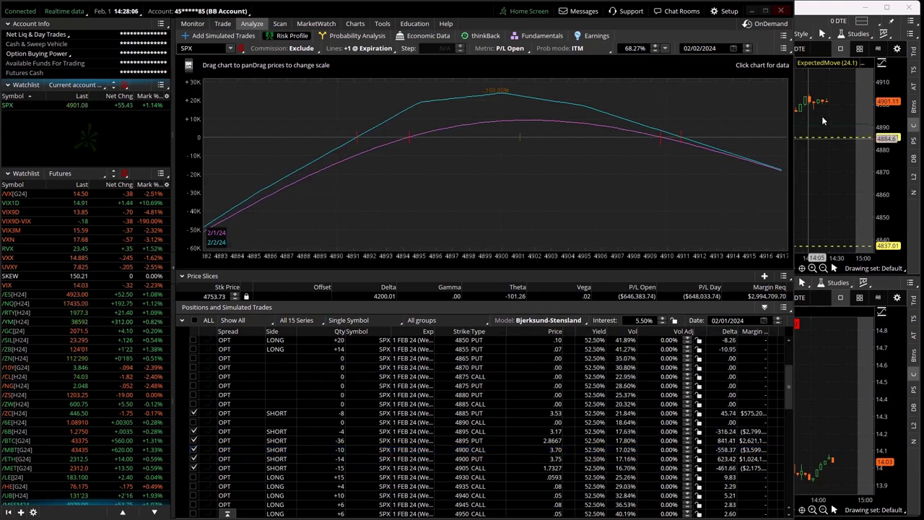
Bring the SPX and VIX charts forward to examine the price action, and return to the risk profile
{"action": "left_click", "coordinate": [812, 14]}
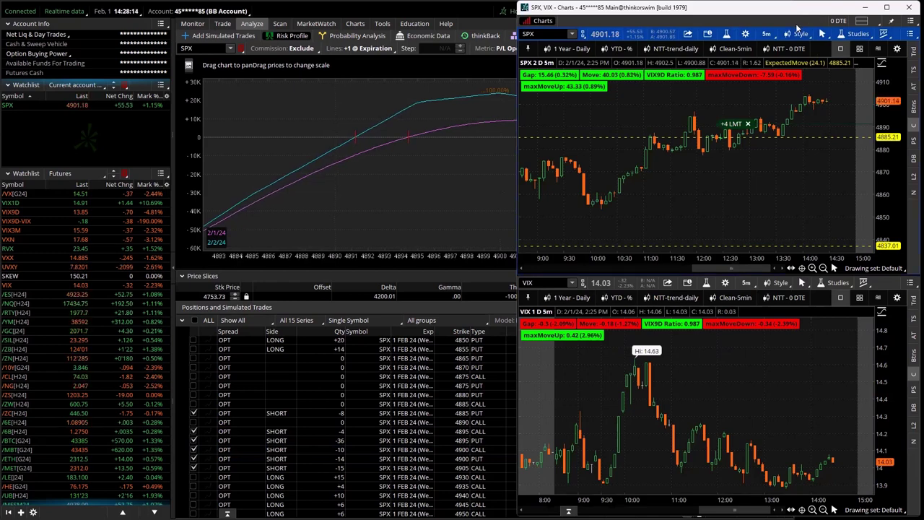
{"action": "left_click", "coordinate": [456, 12]}
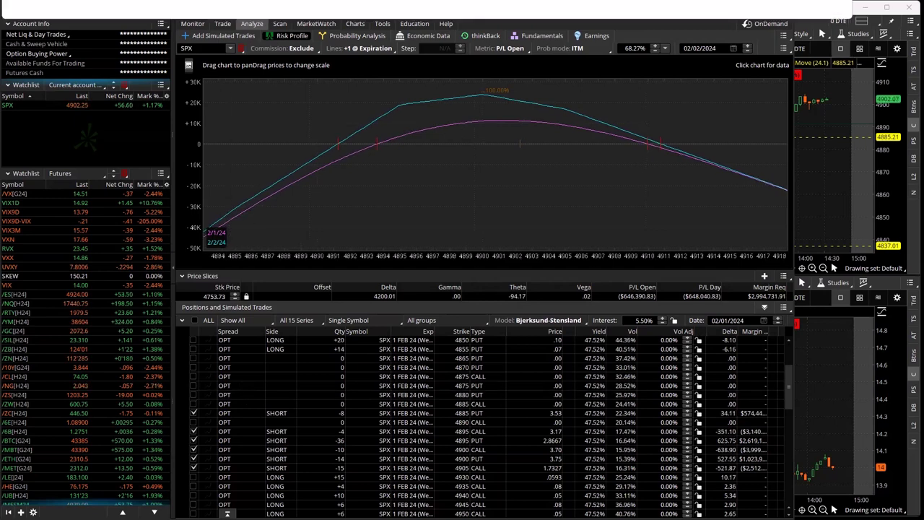
Switch to Trade Steward and change the stop loss target of the PH TR2 - Up Day trade to -.70
{"action": "key", "text": "alt+Tab"}
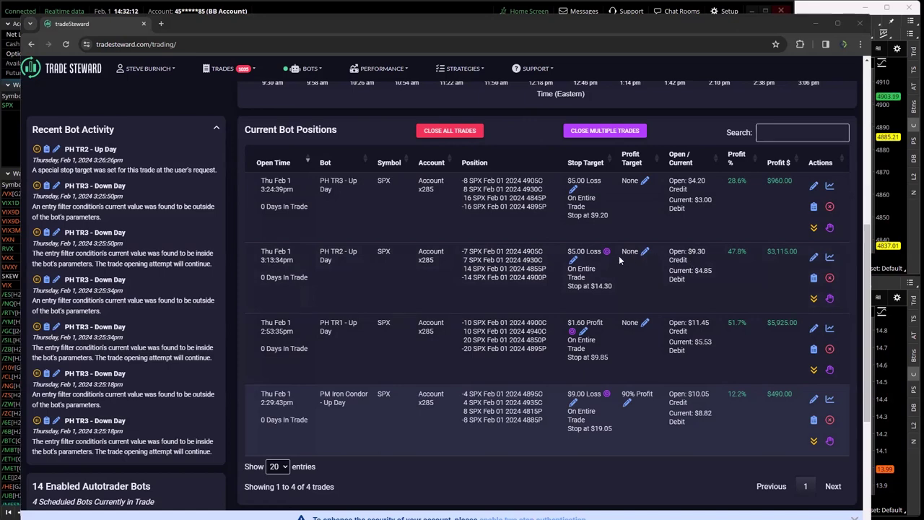
{"action": "left_click", "coordinate": [572, 259]}
{"action": "left_click", "coordinate": [353, 374]}
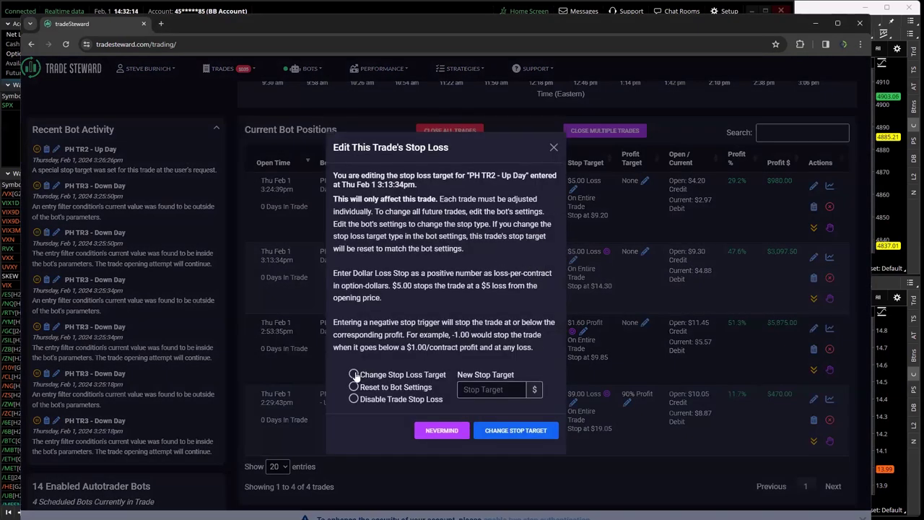
{"action": "left_click", "coordinate": [472, 389]}
{"action": "type", "text": "-"}
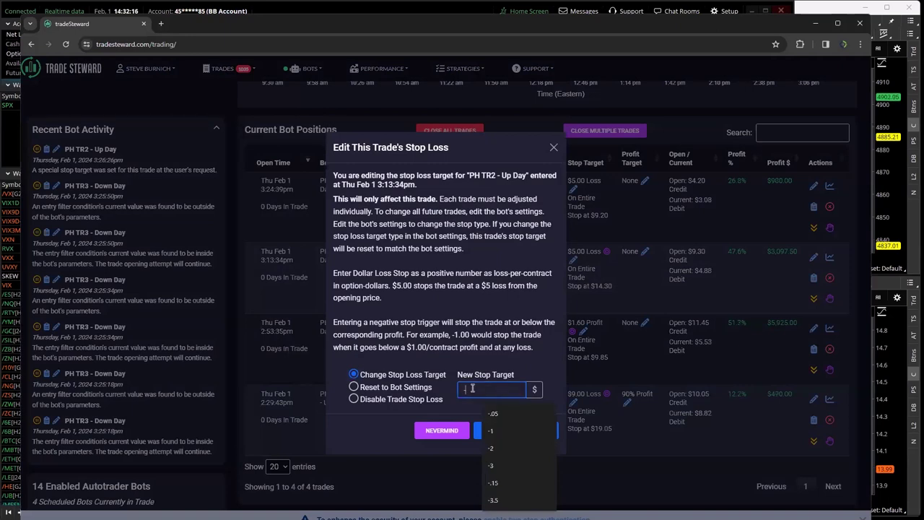
{"action": "type", "text": ".7"}
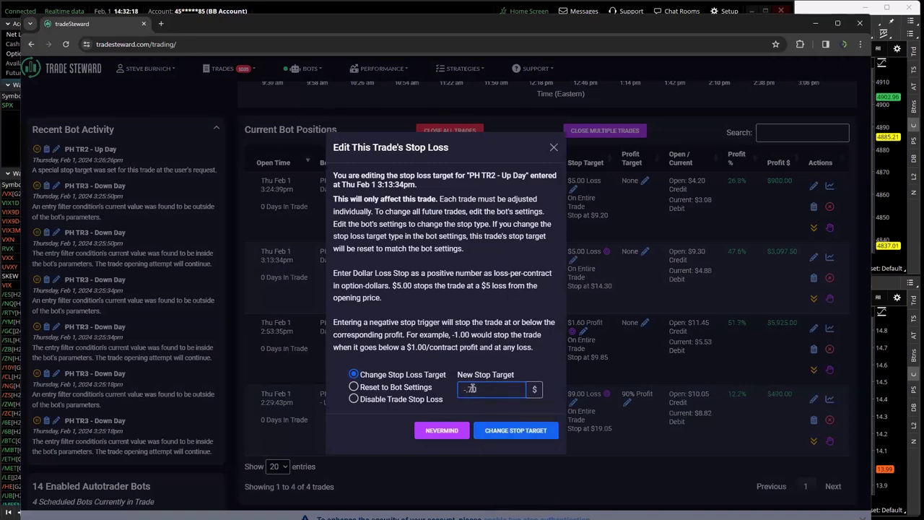
{"action": "type", "text": "0"}
{"action": "left_click", "coordinate": [488, 431]}
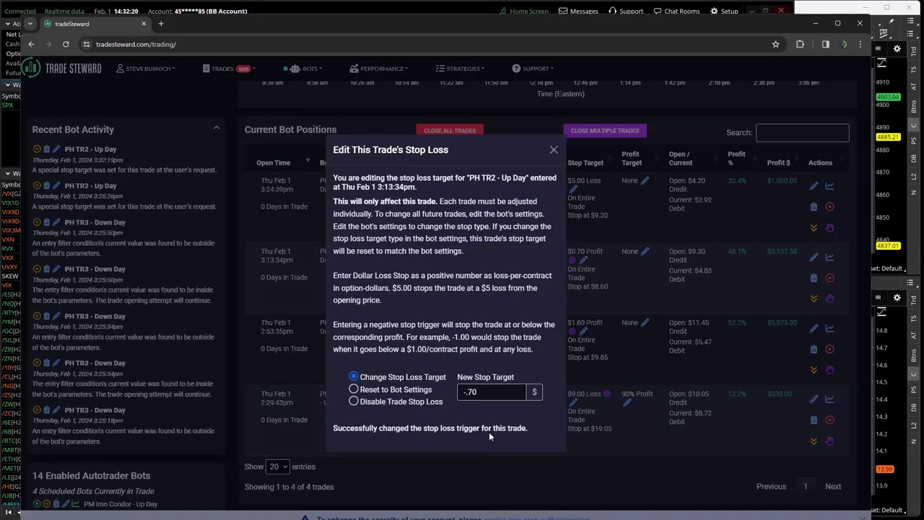
{"action": "left_click", "coordinate": [605, 303]}
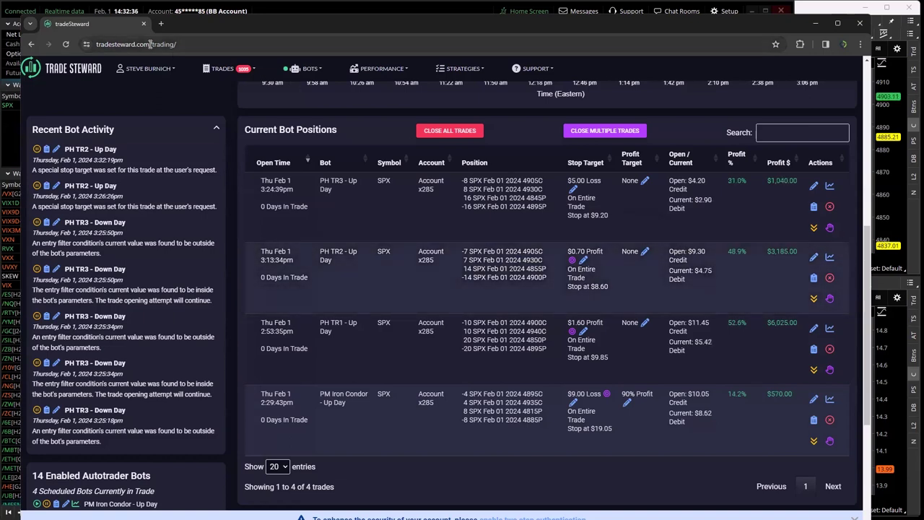
Switch to thinkorswim and bring the SPX and VIX chart window forward
{"action": "key", "text": "alt+Tab"}
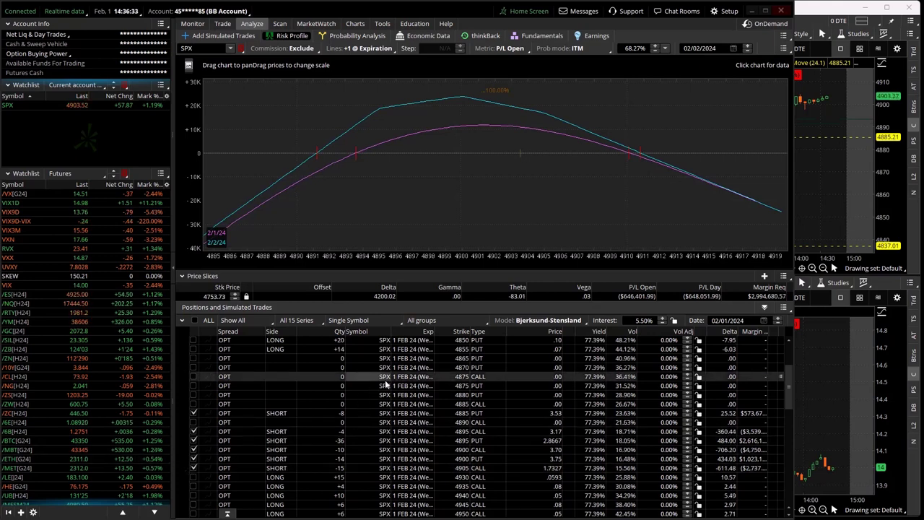
{"action": "left_click", "coordinate": [813, 26]}
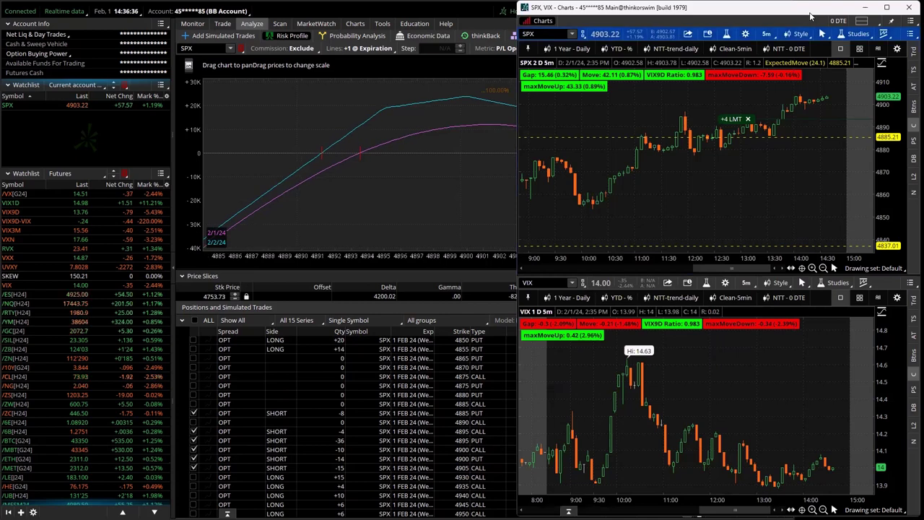
Switch to Trade Steward and narrow its browser window to uncover more of the SPX and VIX charts behind it
{"action": "left_click", "coordinate": [437, 16]}
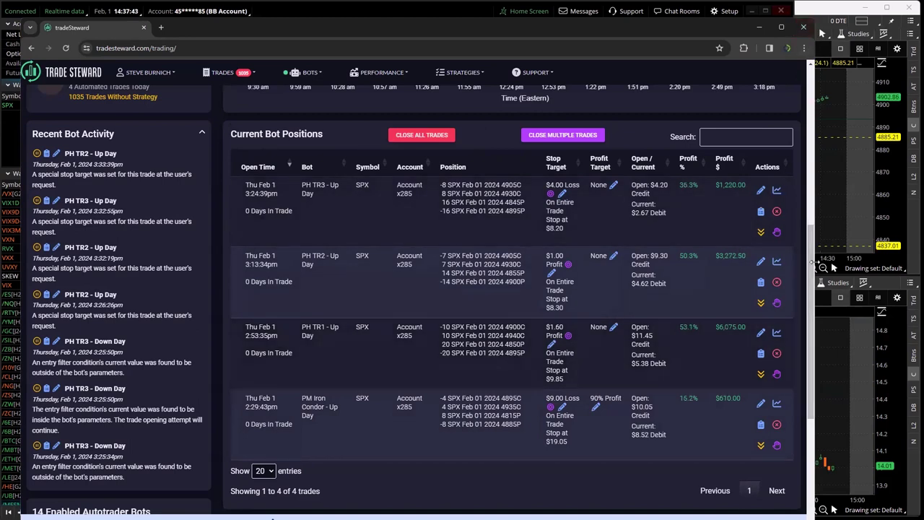
{"action": "left_click_drag", "start_coordinate": [815, 261], "coordinate": [794, 265]}
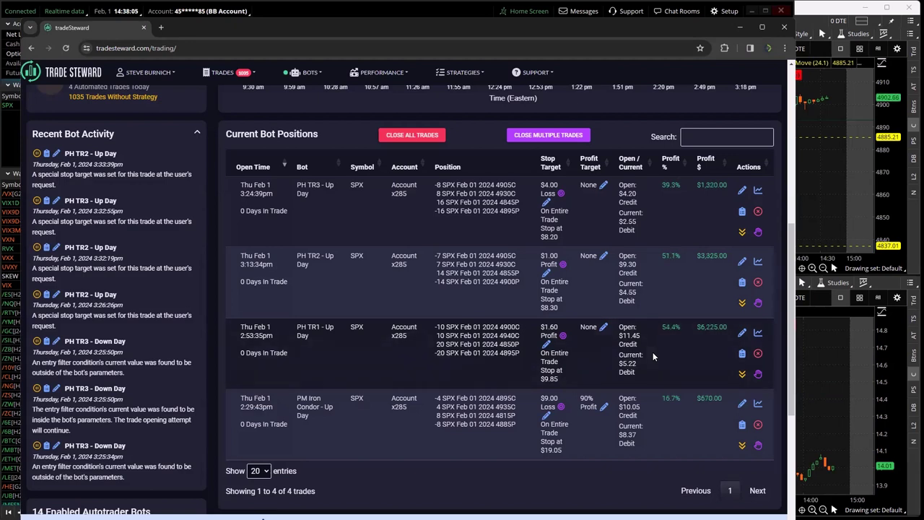
Change the stop loss target of the PH TR3 - Up Day trade to .30 and return to the SPX risk profile in thinkorswim
{"action": "mouse_move", "coordinate": [561, 194]}
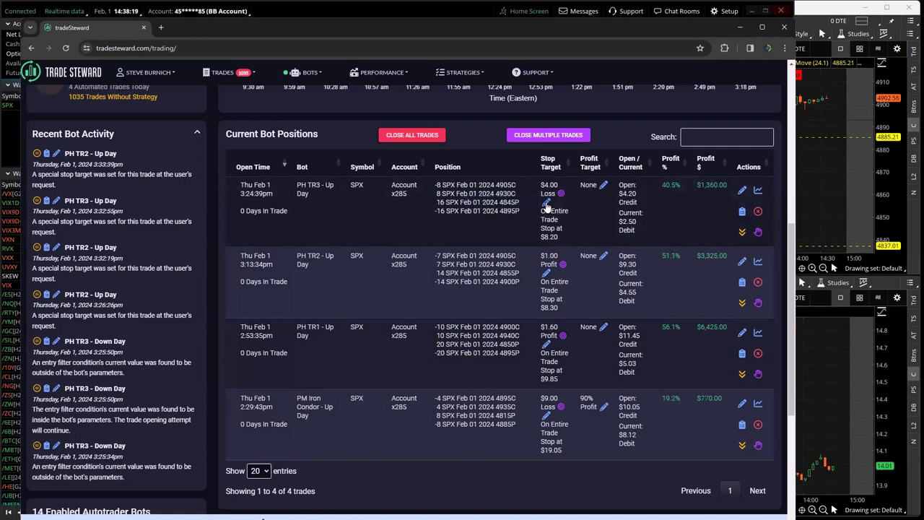
{"action": "left_click", "coordinate": [546, 206]}
{"action": "left_click", "coordinate": [315, 378]}
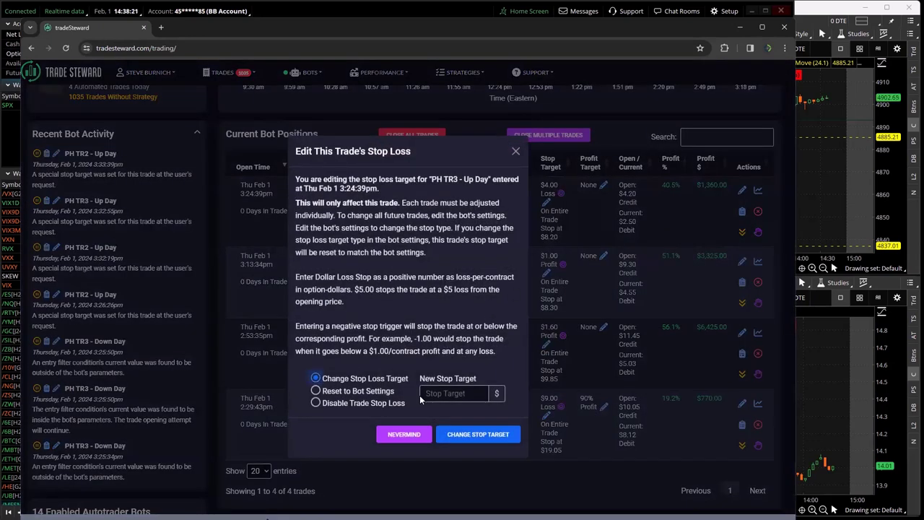
{"action": "left_click", "coordinate": [442, 394]}
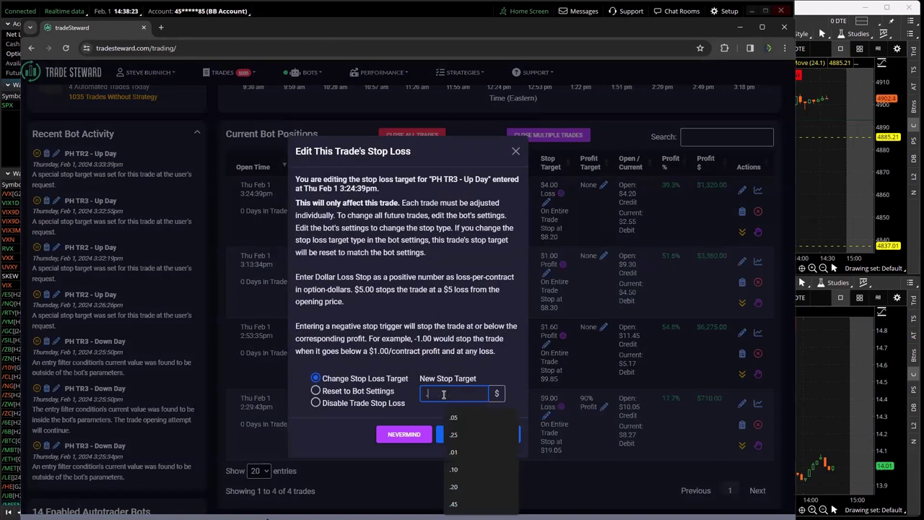
{"action": "type", "text": ".30"}
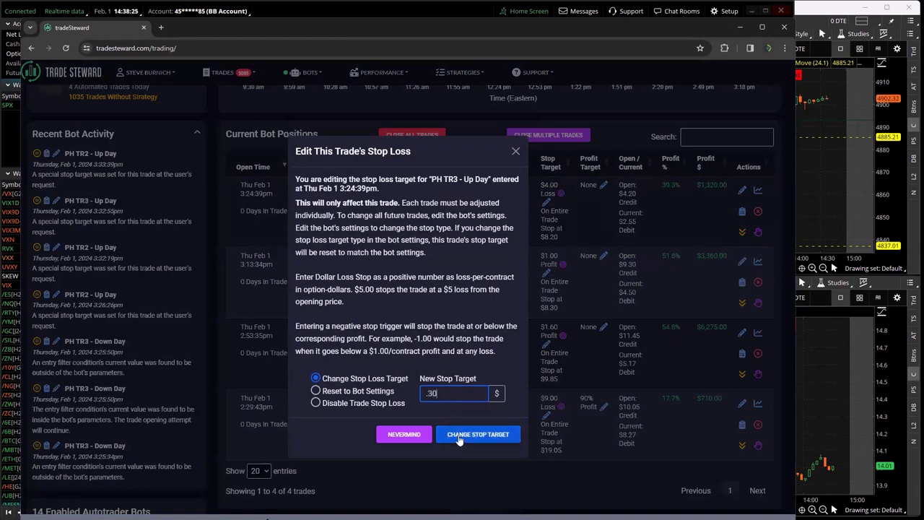
{"action": "left_click", "coordinate": [459, 436]}
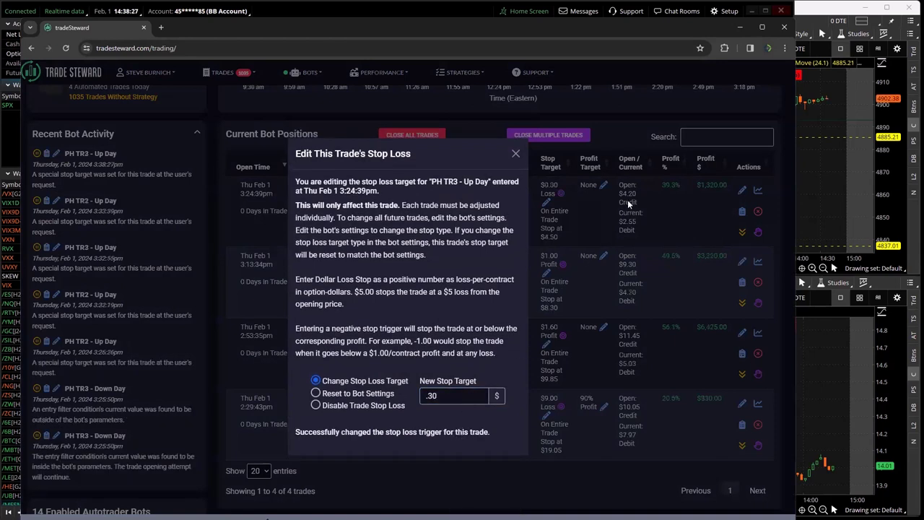
{"action": "left_click", "coordinate": [576, 215]}
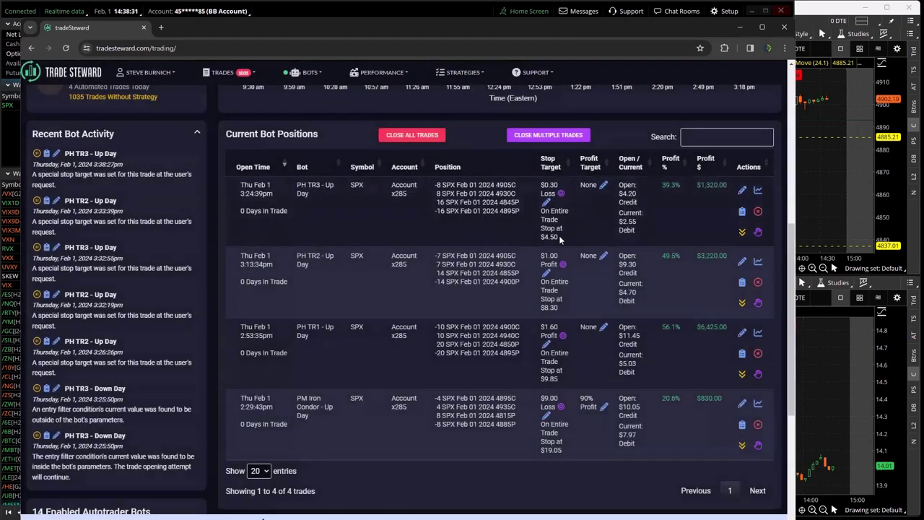
{"action": "left_click", "coordinate": [129, 15]}
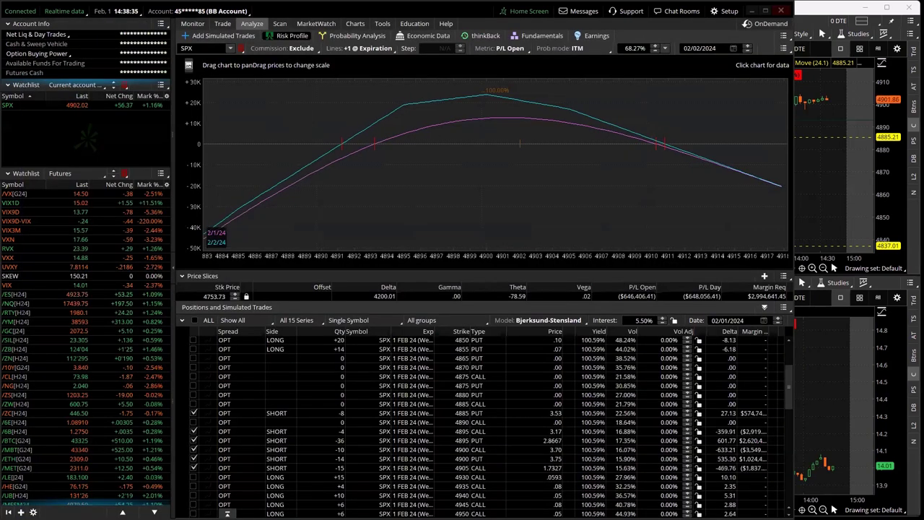